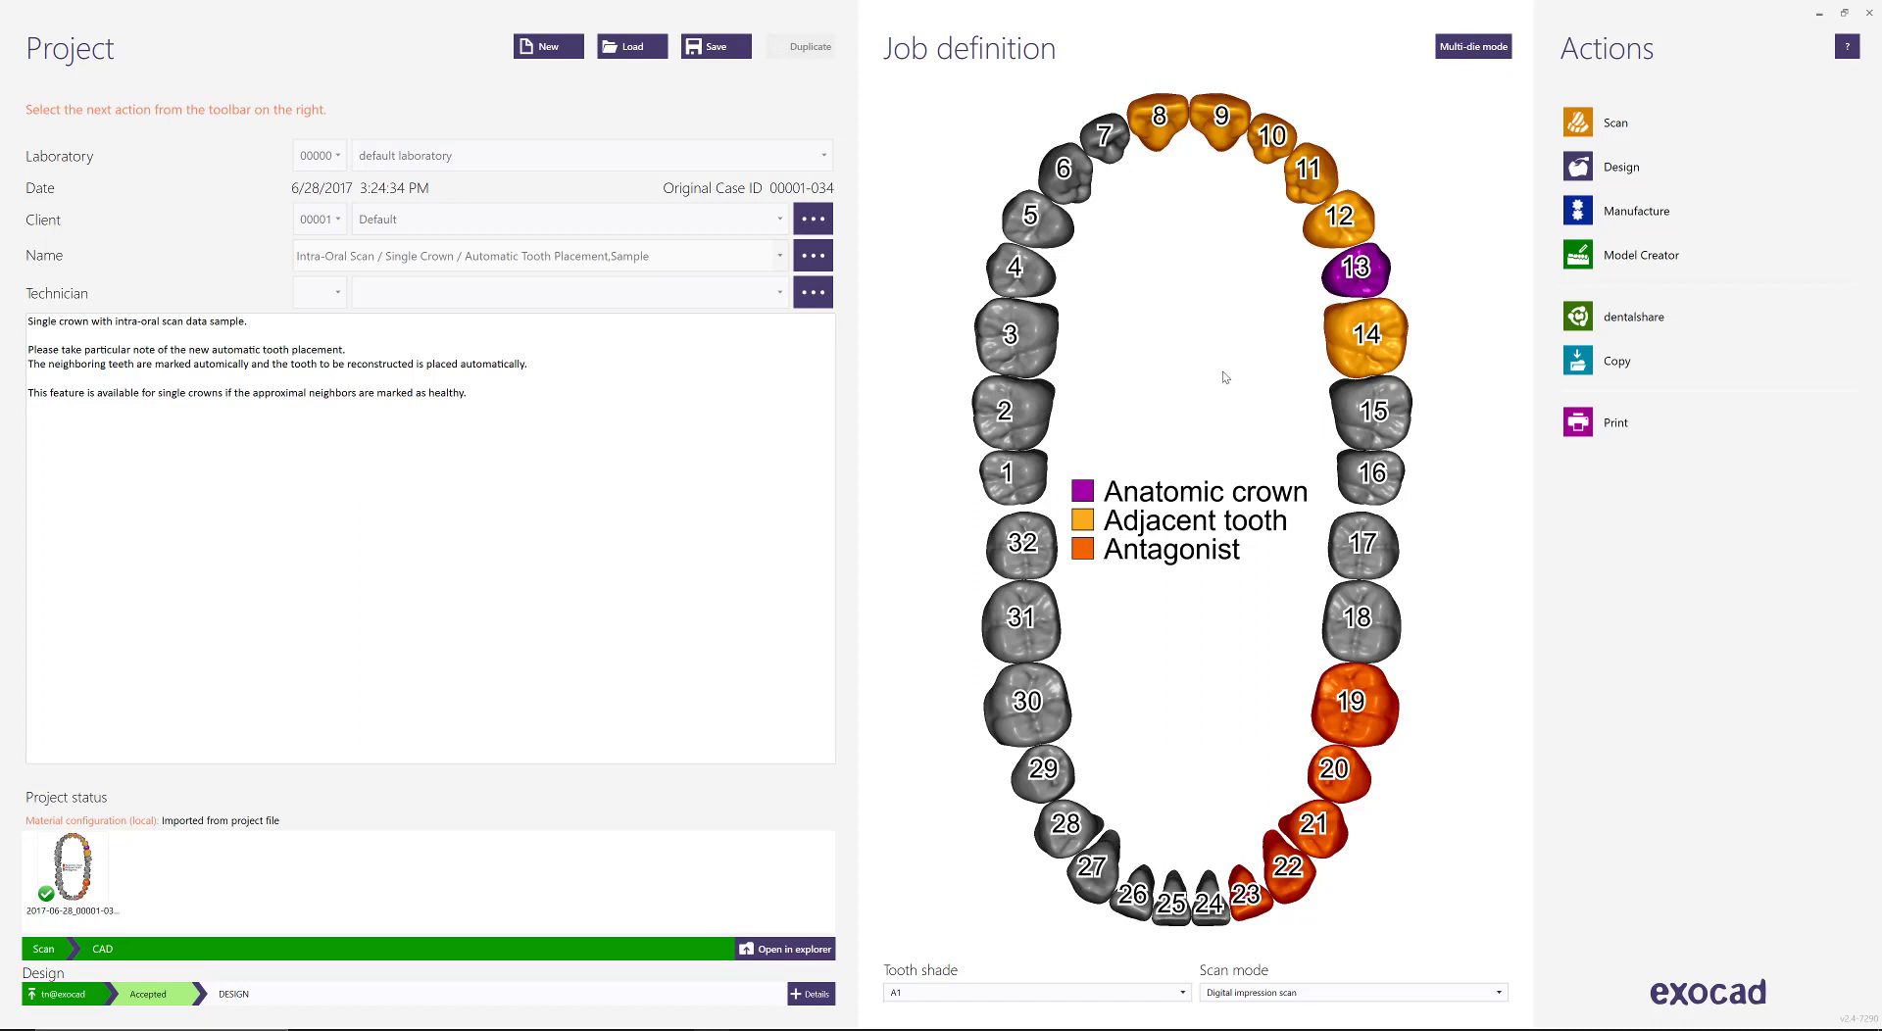
Open the definition of tooth 13, choose Acrylic/PMMA as the crown material and show the advanced parameters
drag(509, 408, 457, 397)
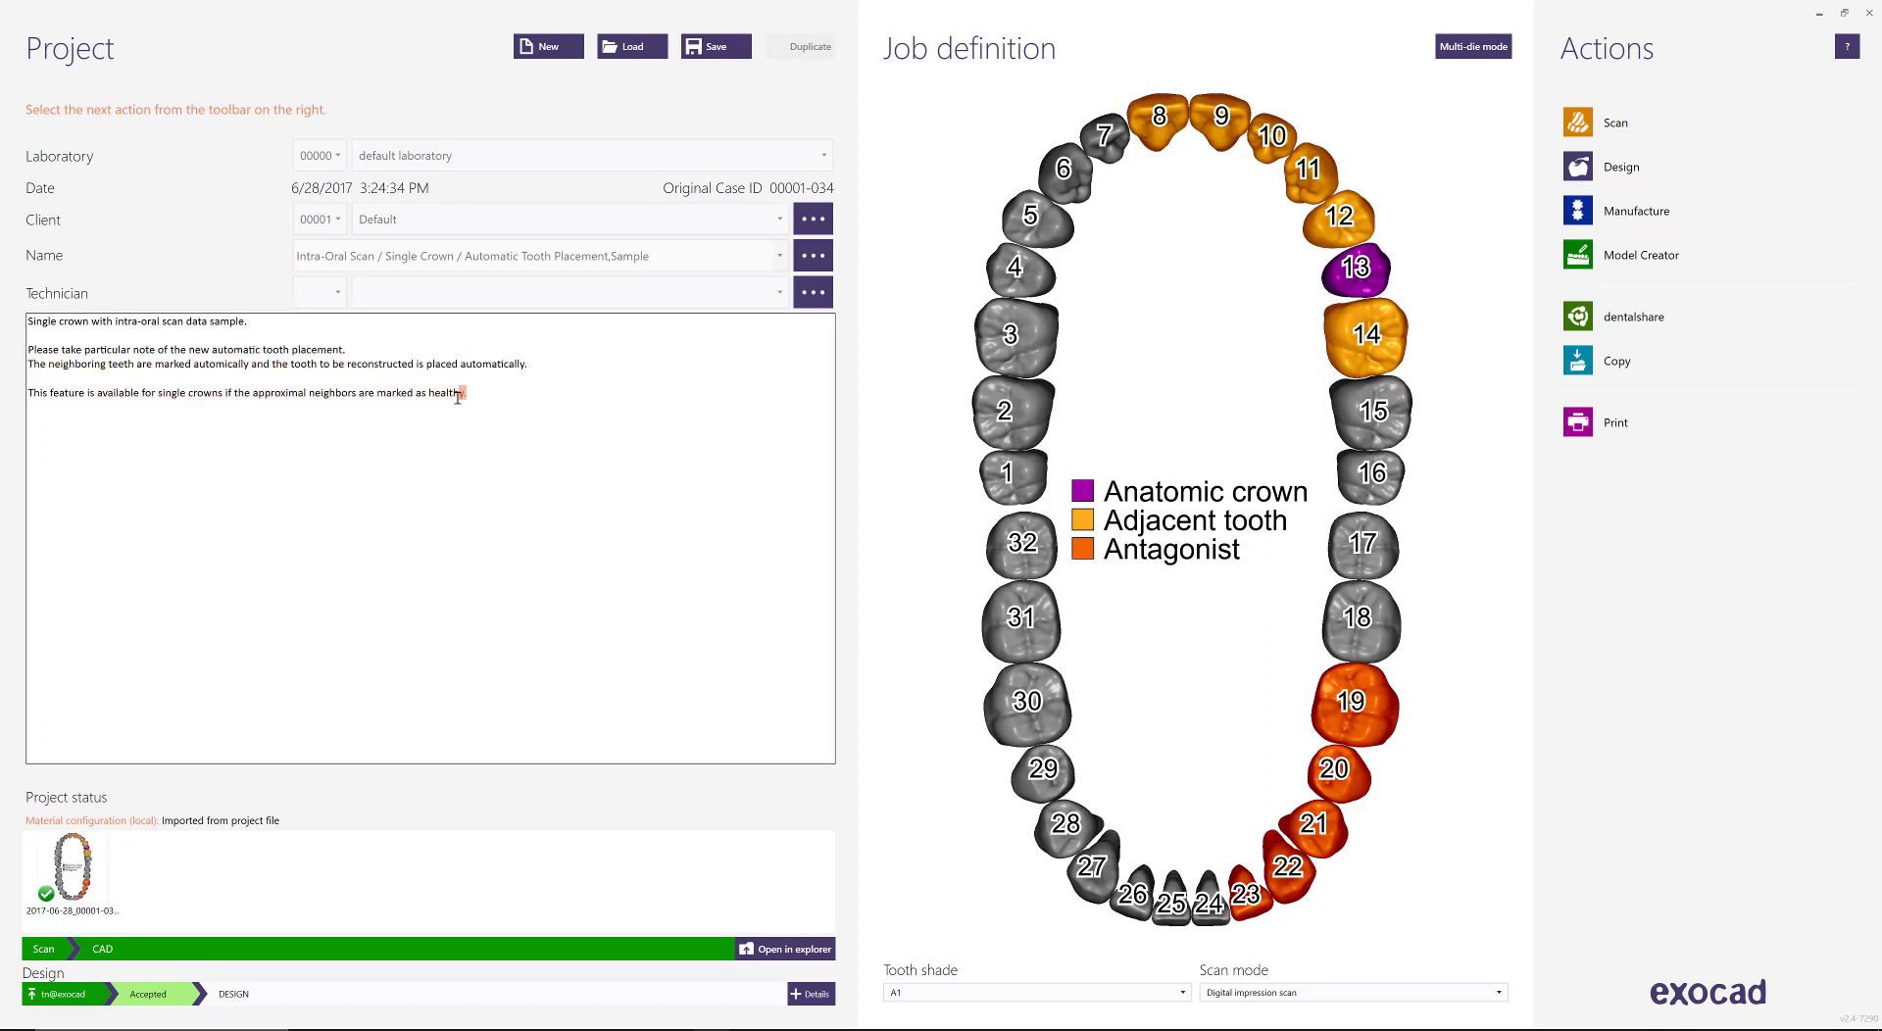
click(1356, 266)
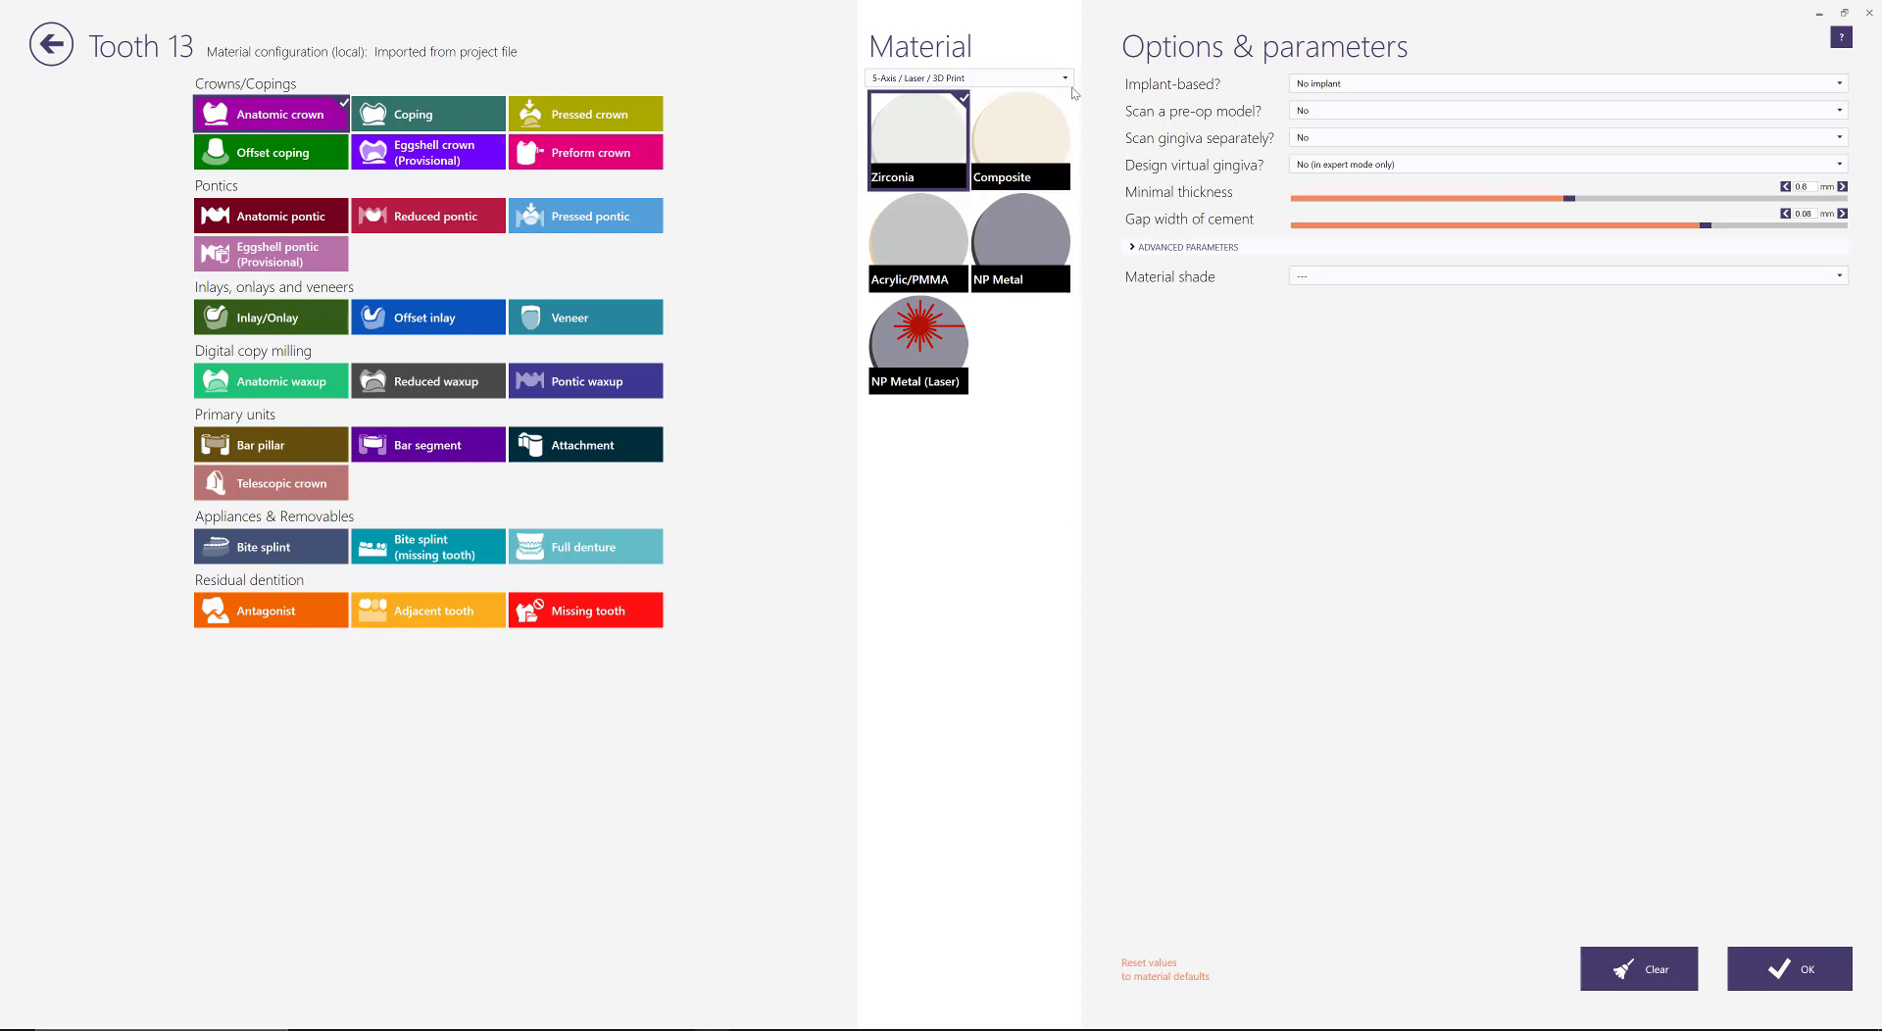
click(891, 244)
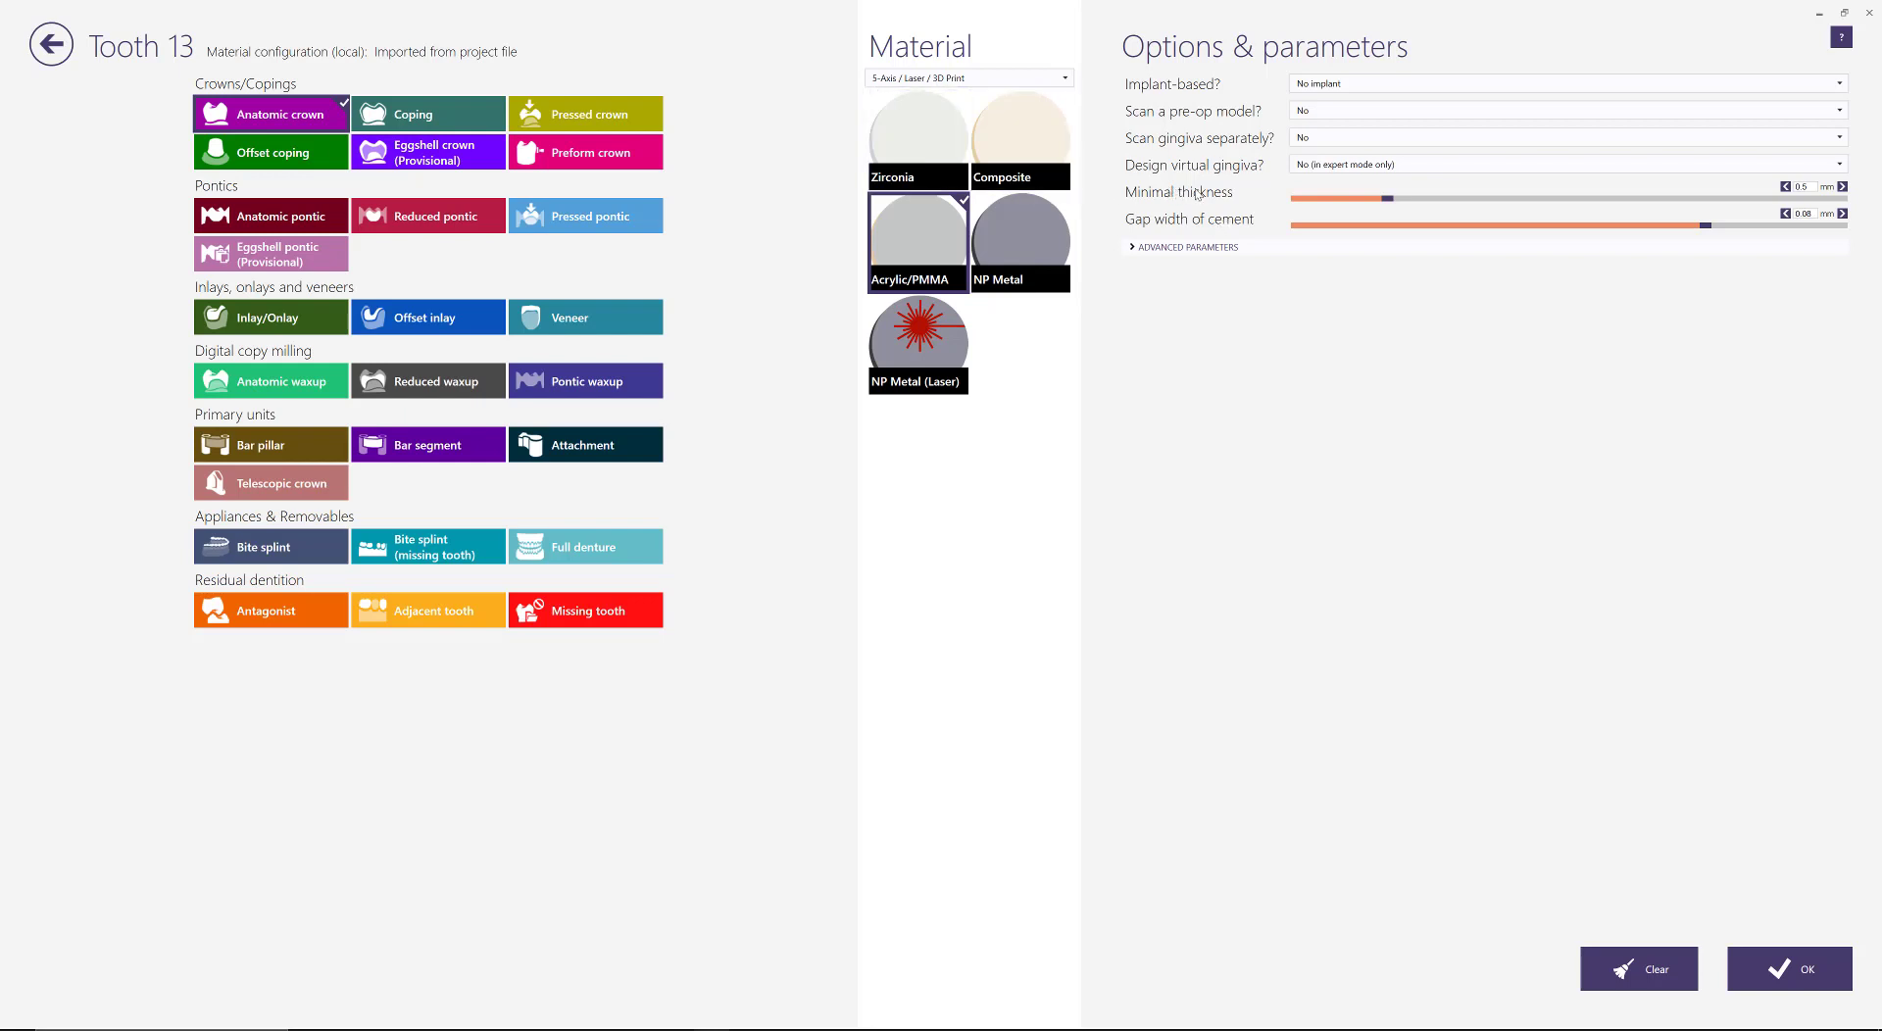
click(939, 152)
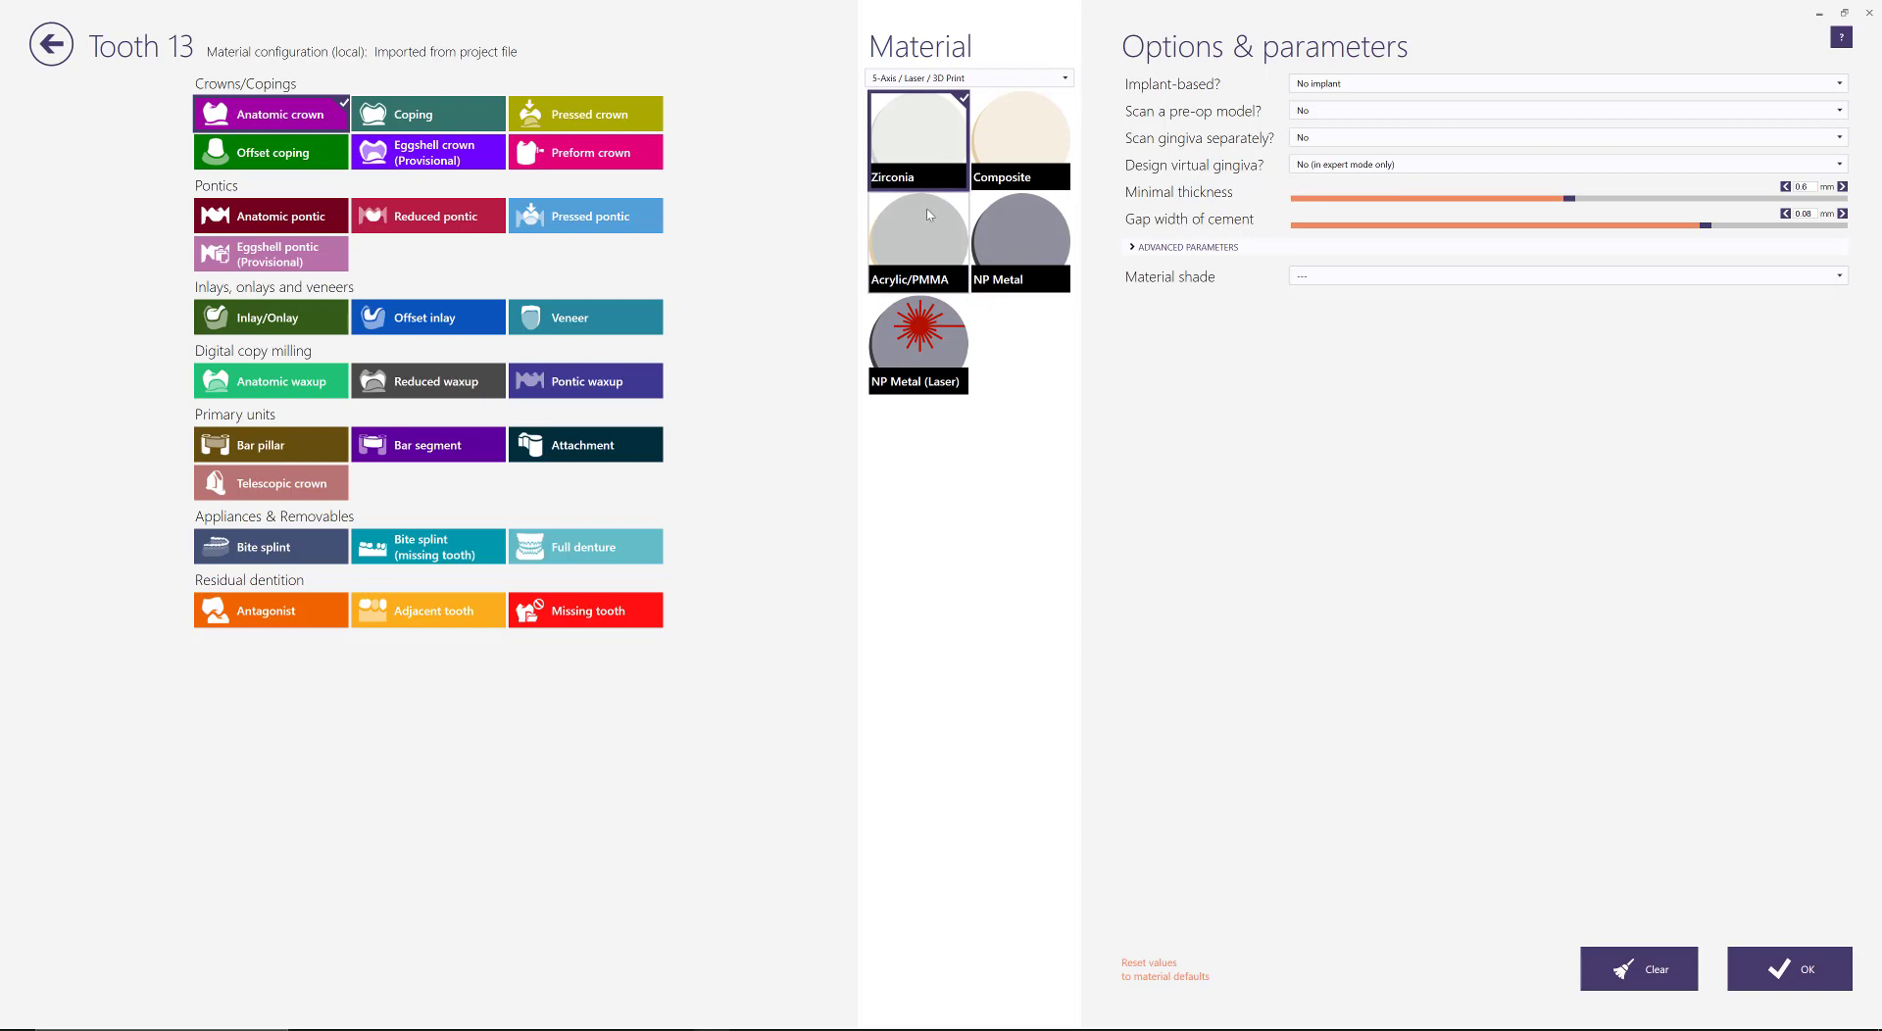
click(913, 268)
click(1180, 250)
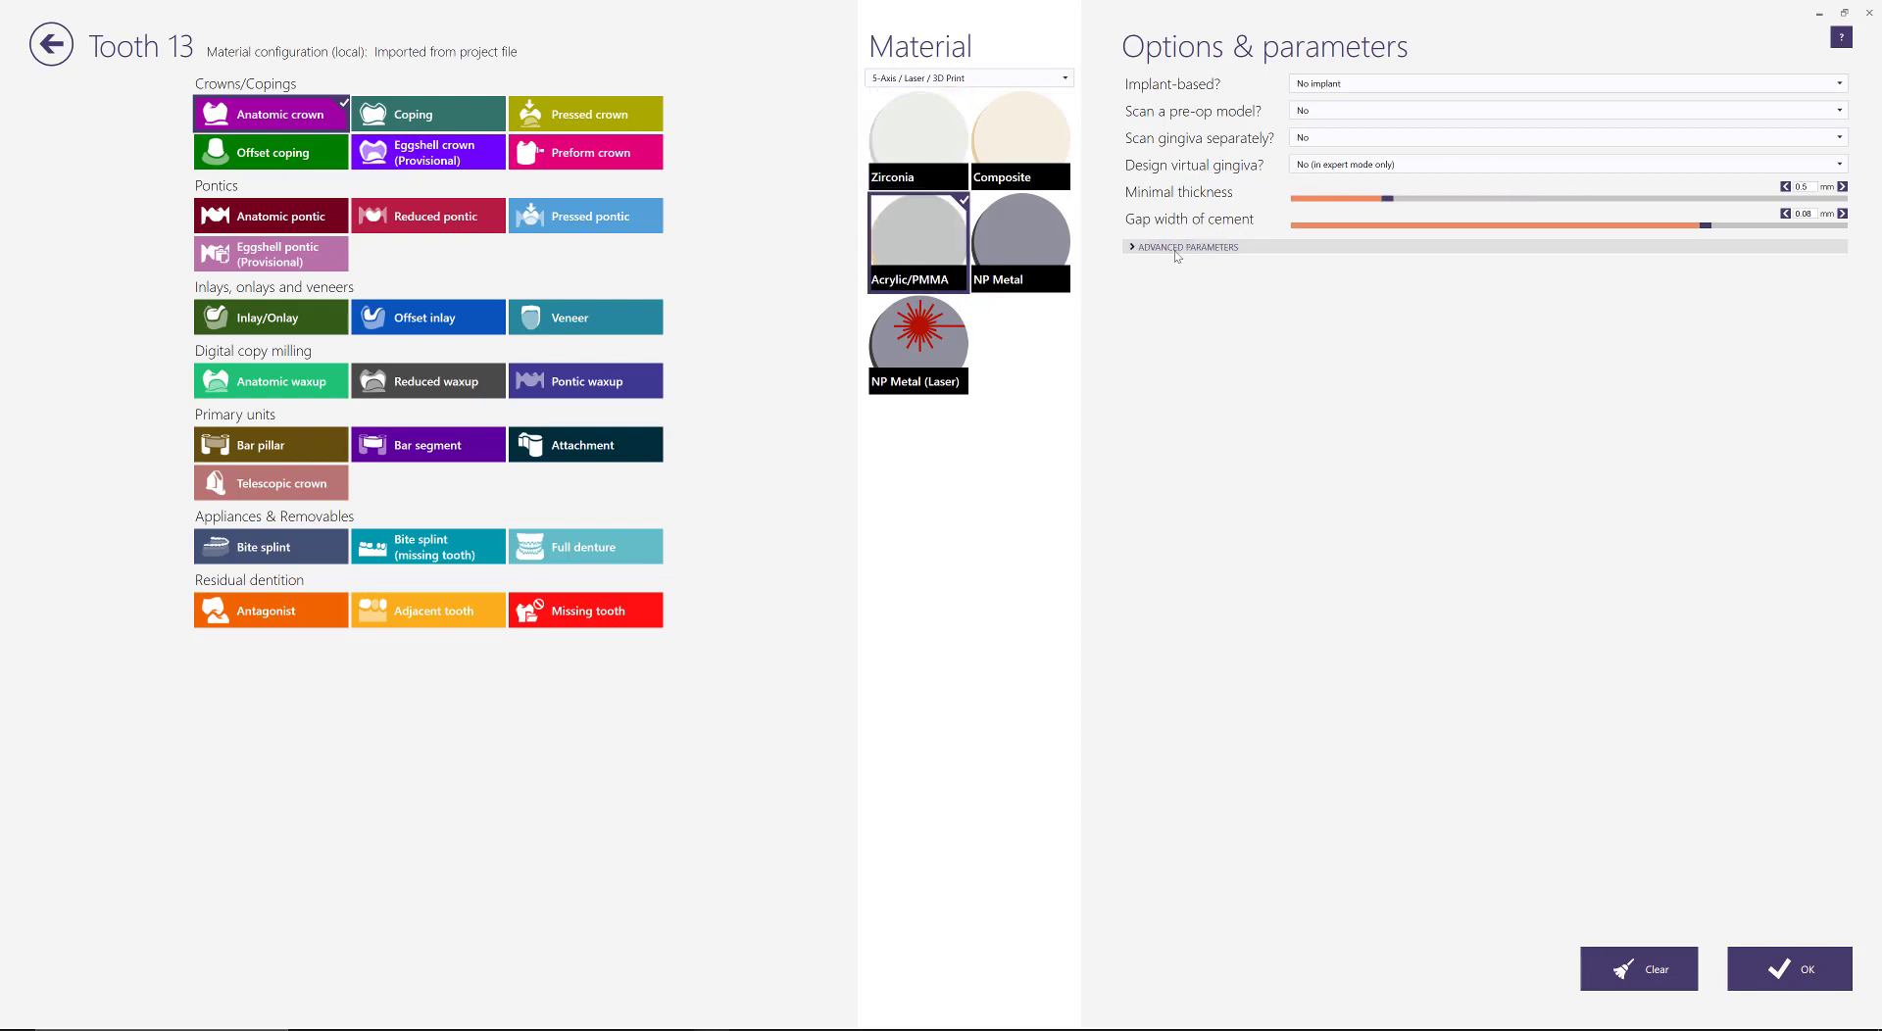
Compare the advanced parameters of Zirconia with those of Acrylic/PMMA for tooth 13, ending on Acrylic/PMMA
click(942, 162)
click(933, 271)
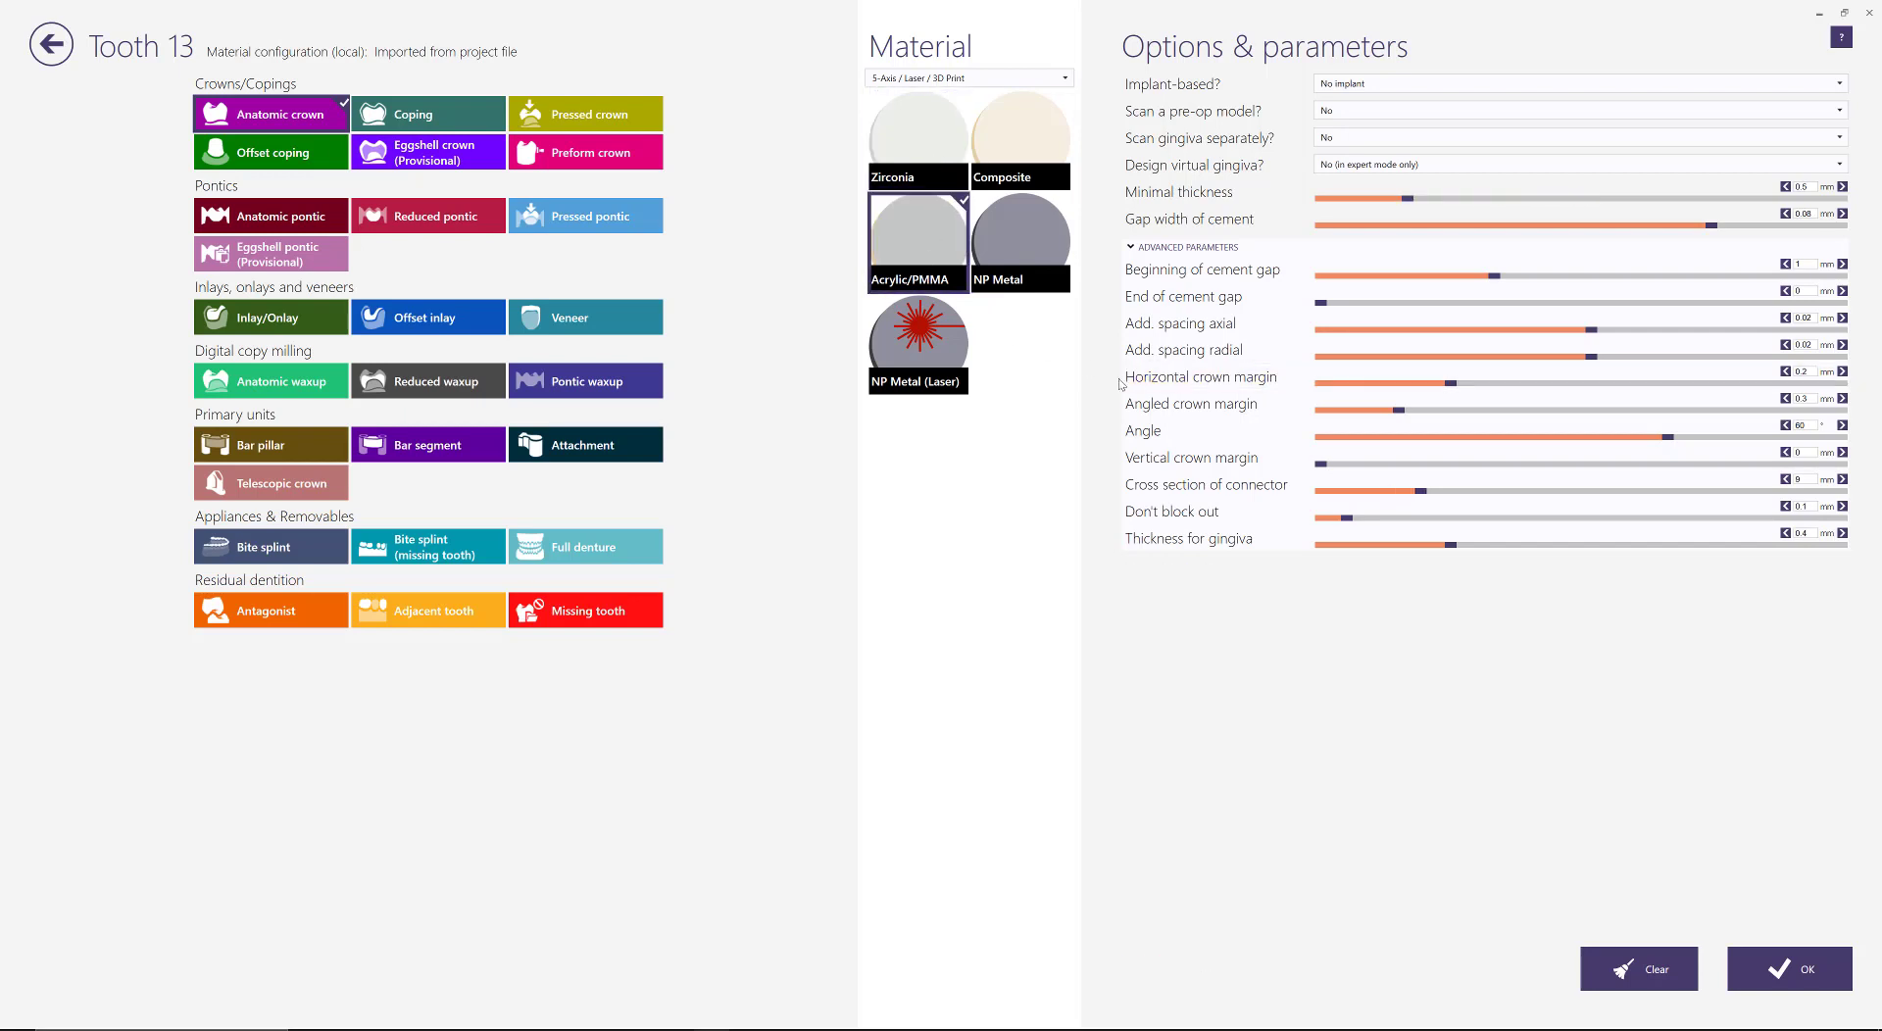
click(934, 168)
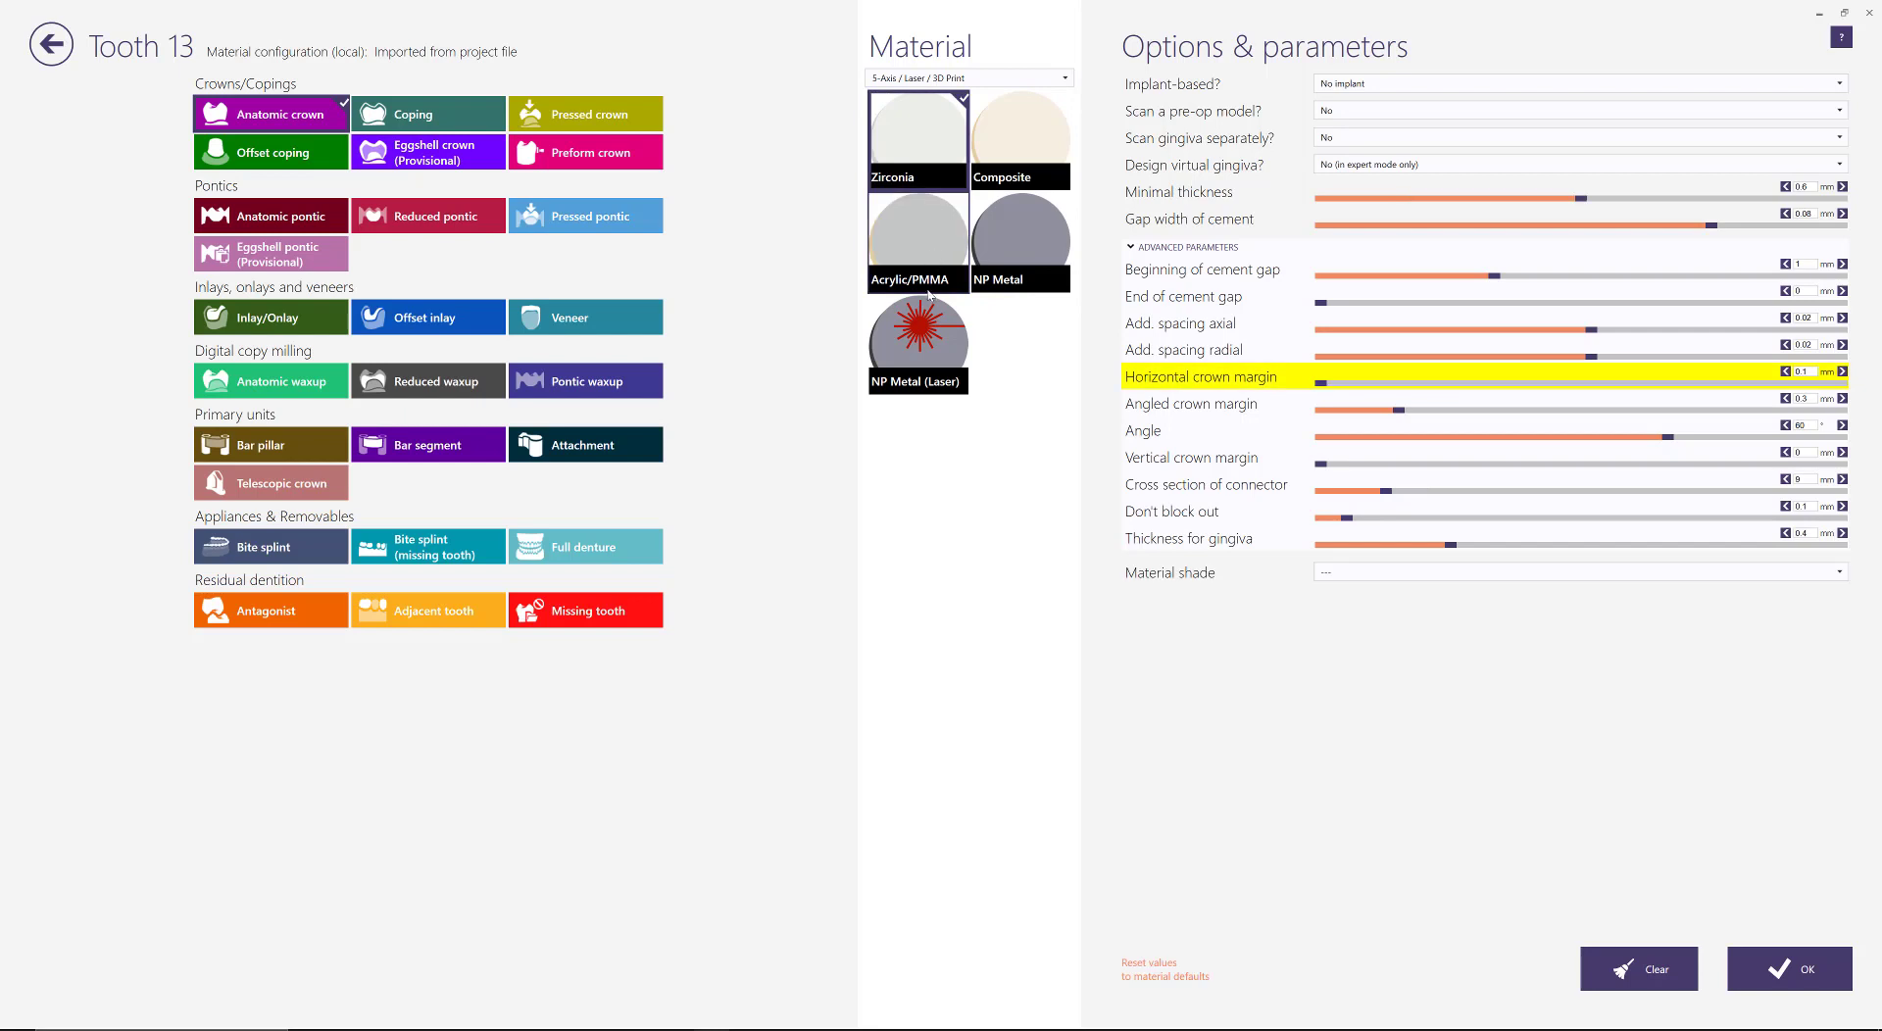
click(929, 279)
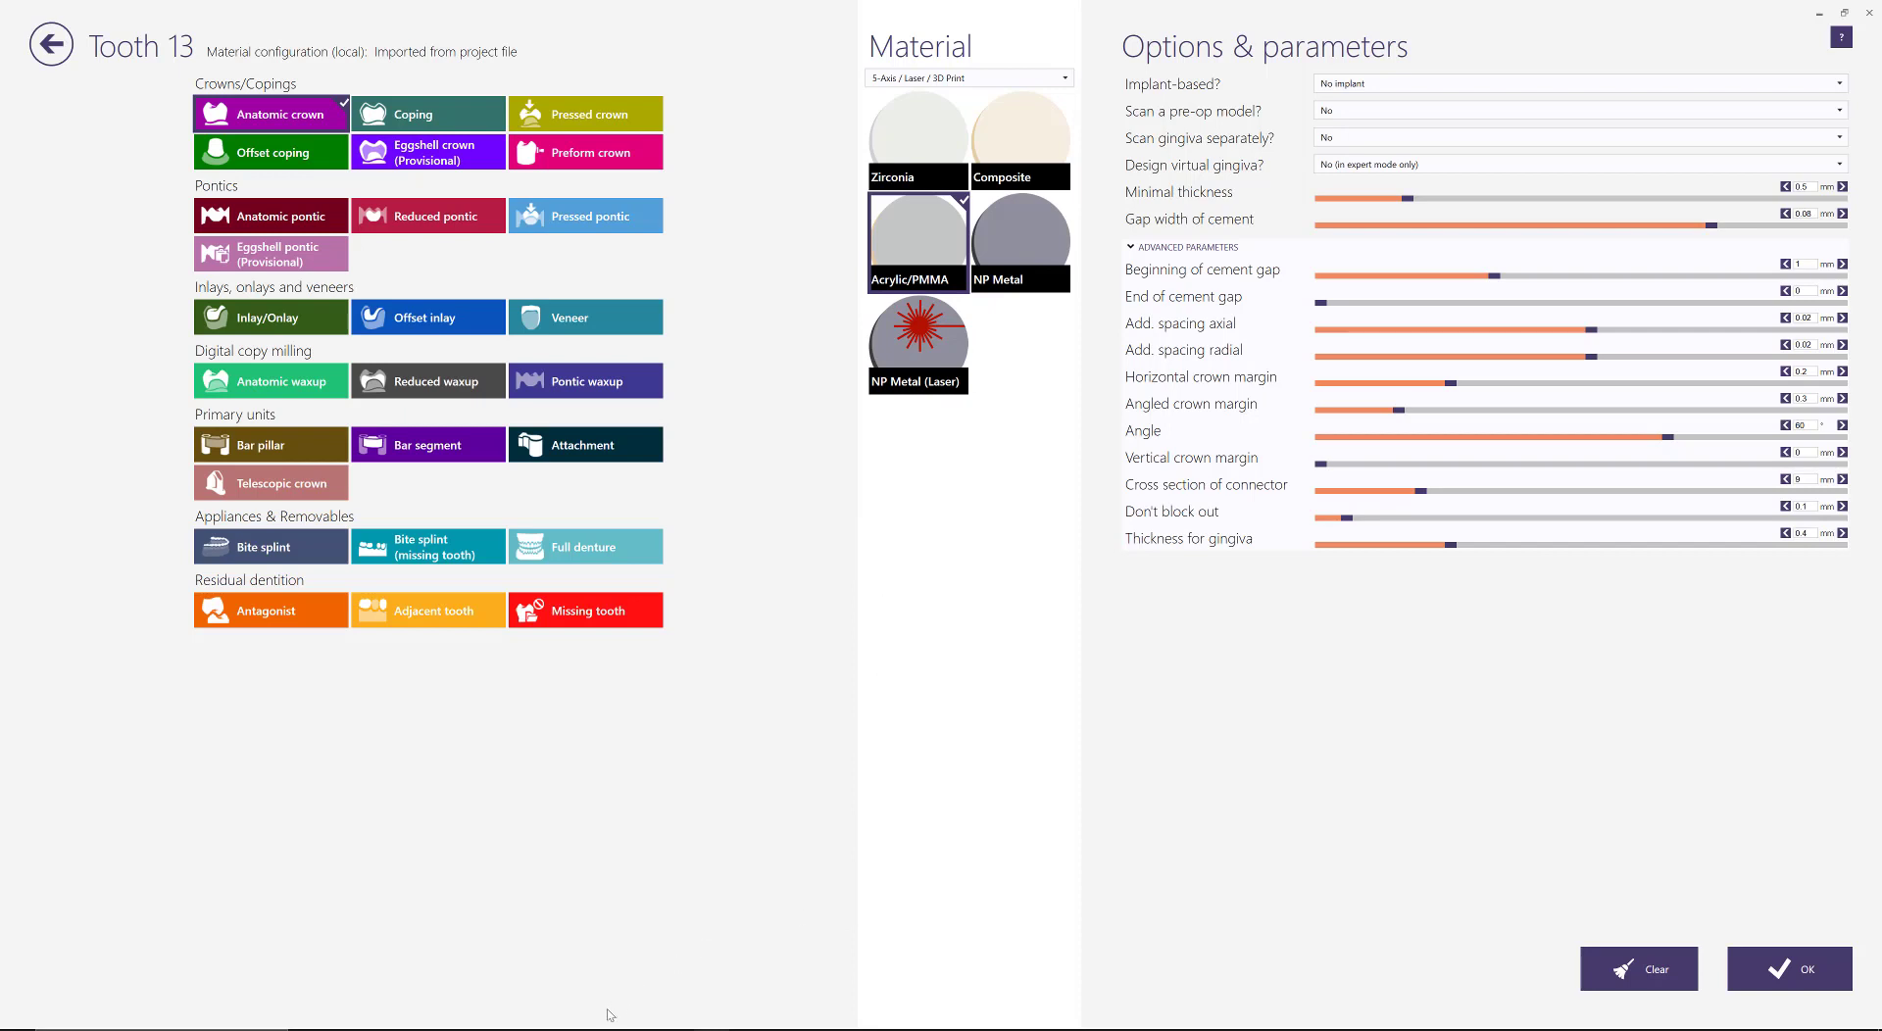
Switch to the exocad DentalCAD window with the crown on the jaw scan and hide the antagonist
mouse_move(608, 1025)
click(843, 976)
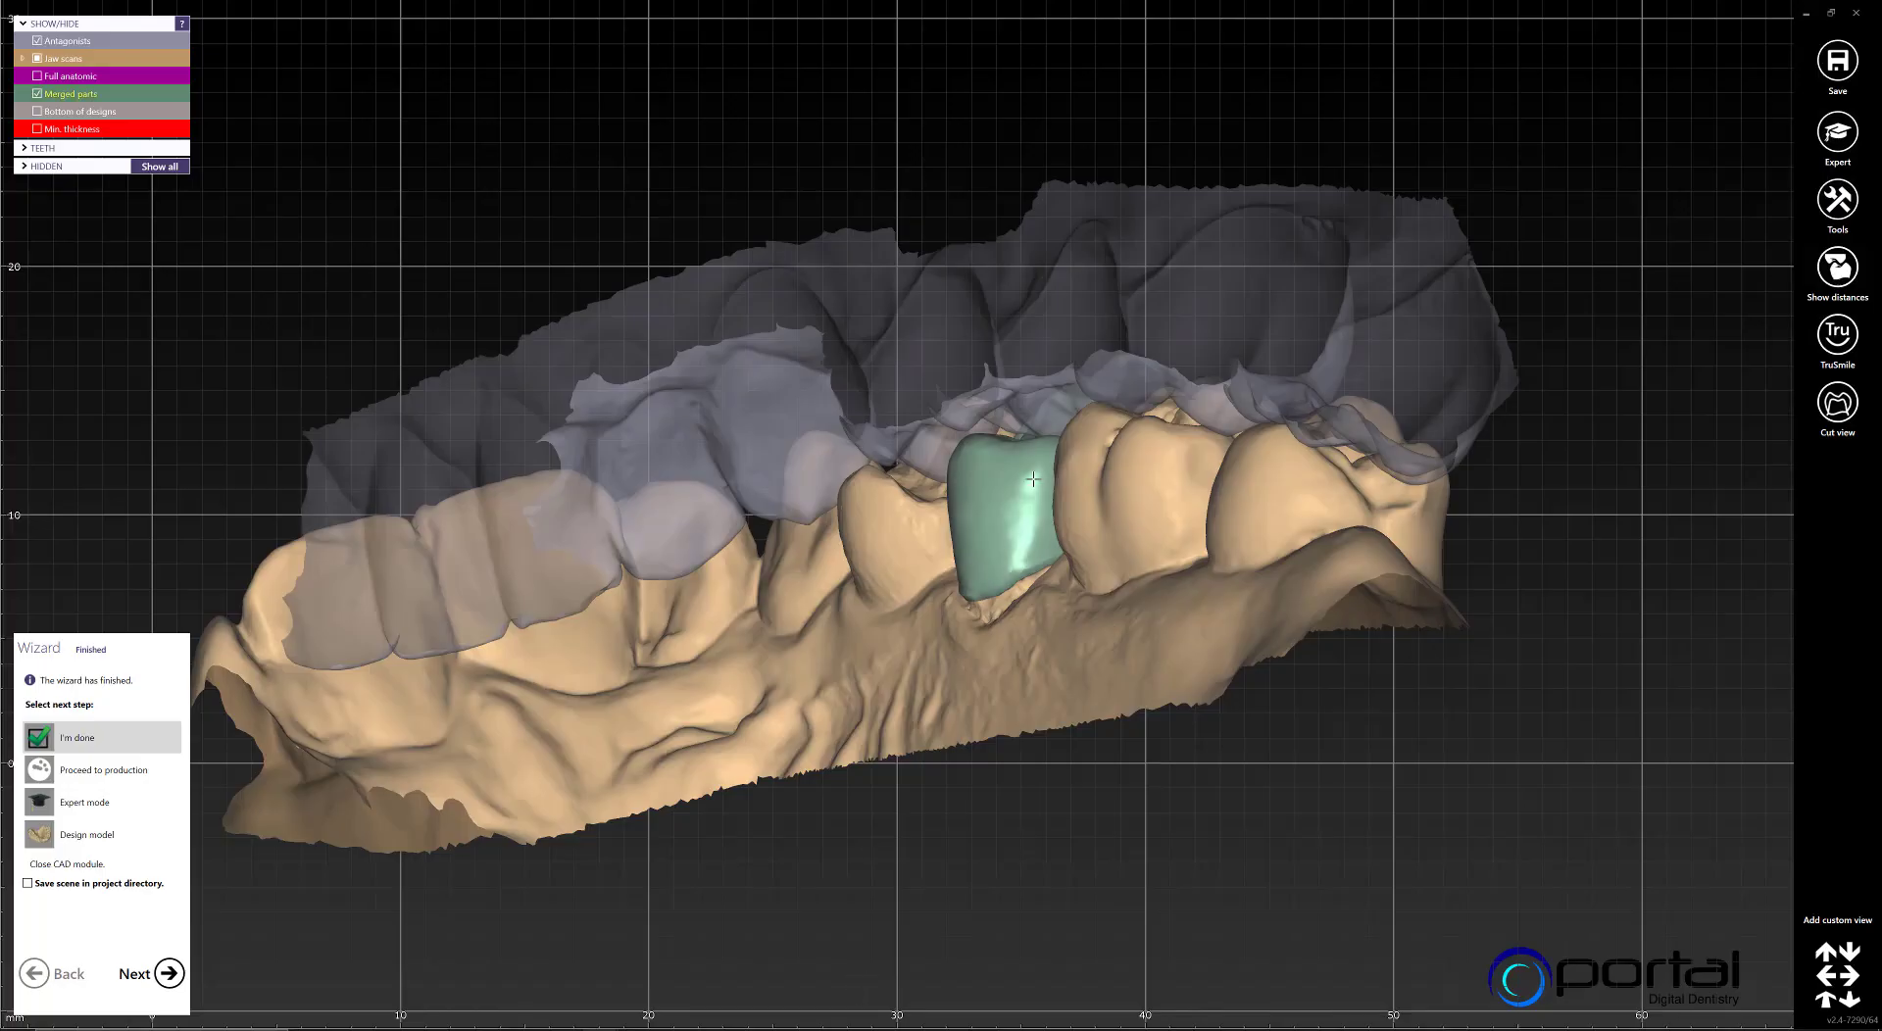
right_drag(1028, 491, 952, 500)
key(ctrl+a)
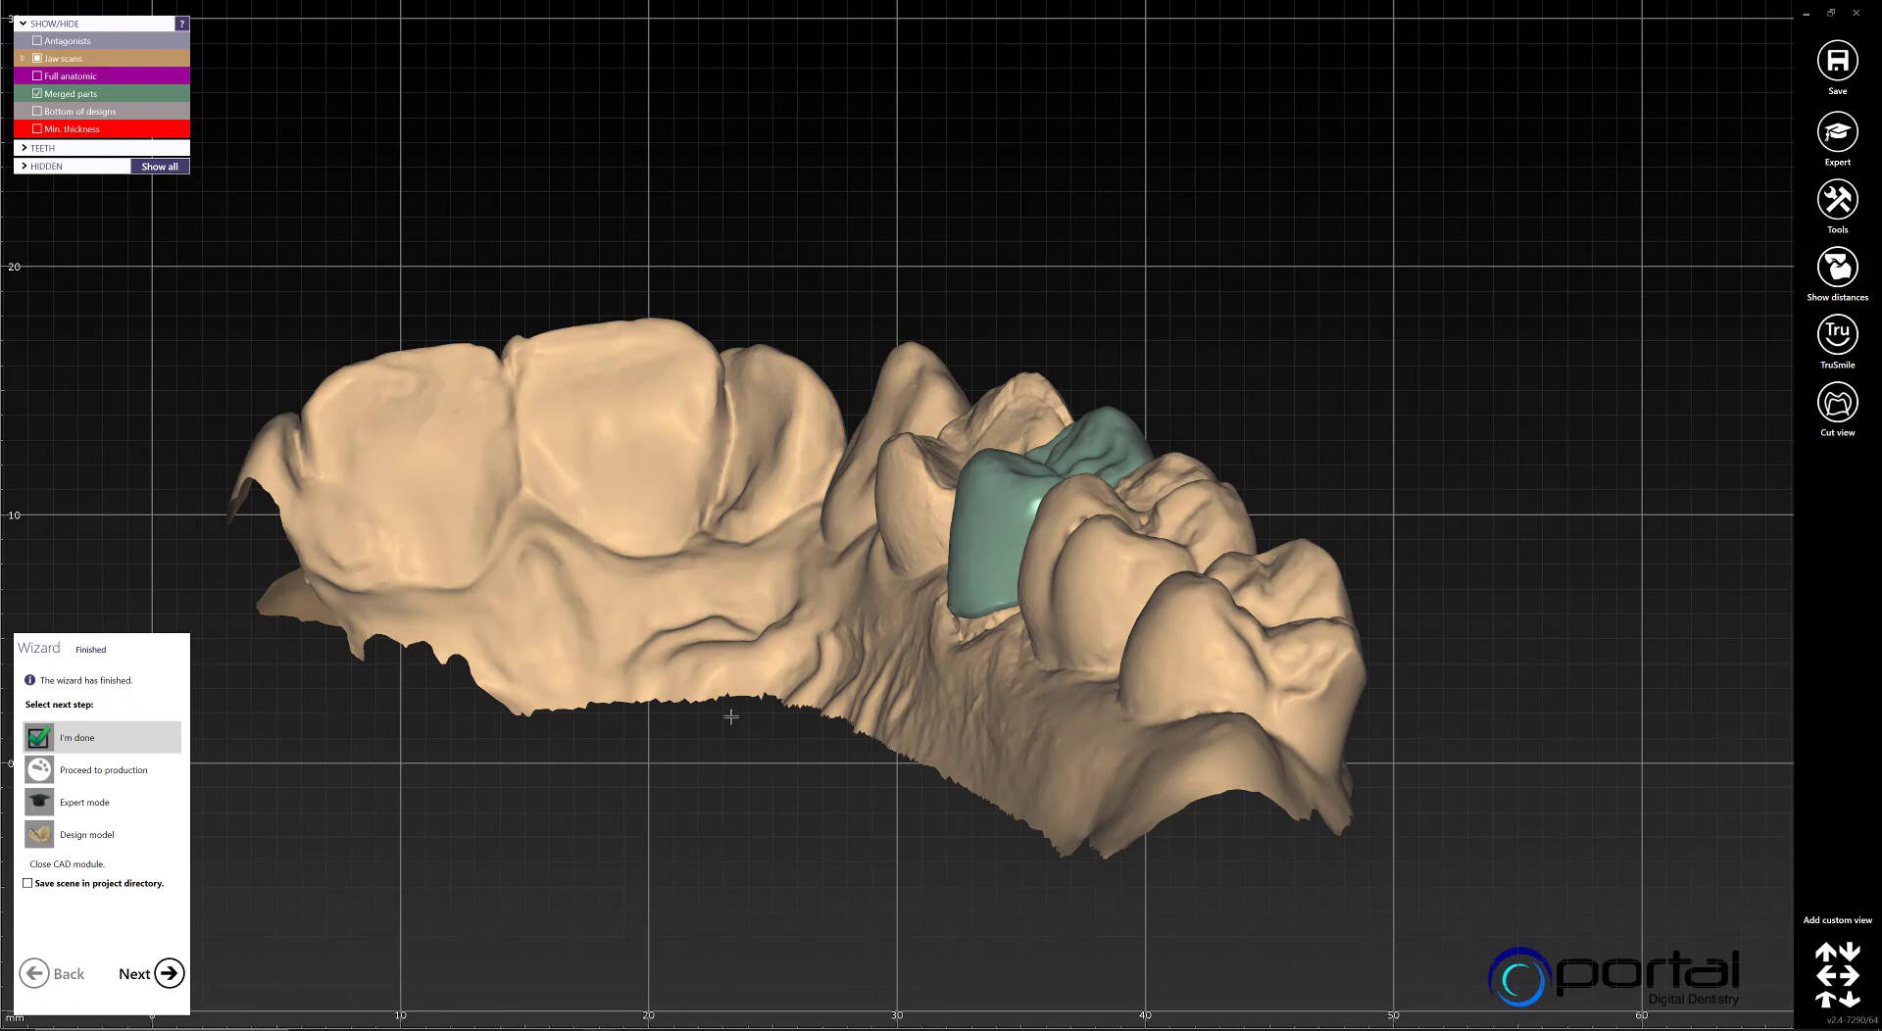
Change from the wizard to Expert mode and delete the merged parts of the tooth 25 restoration
click(96, 806)
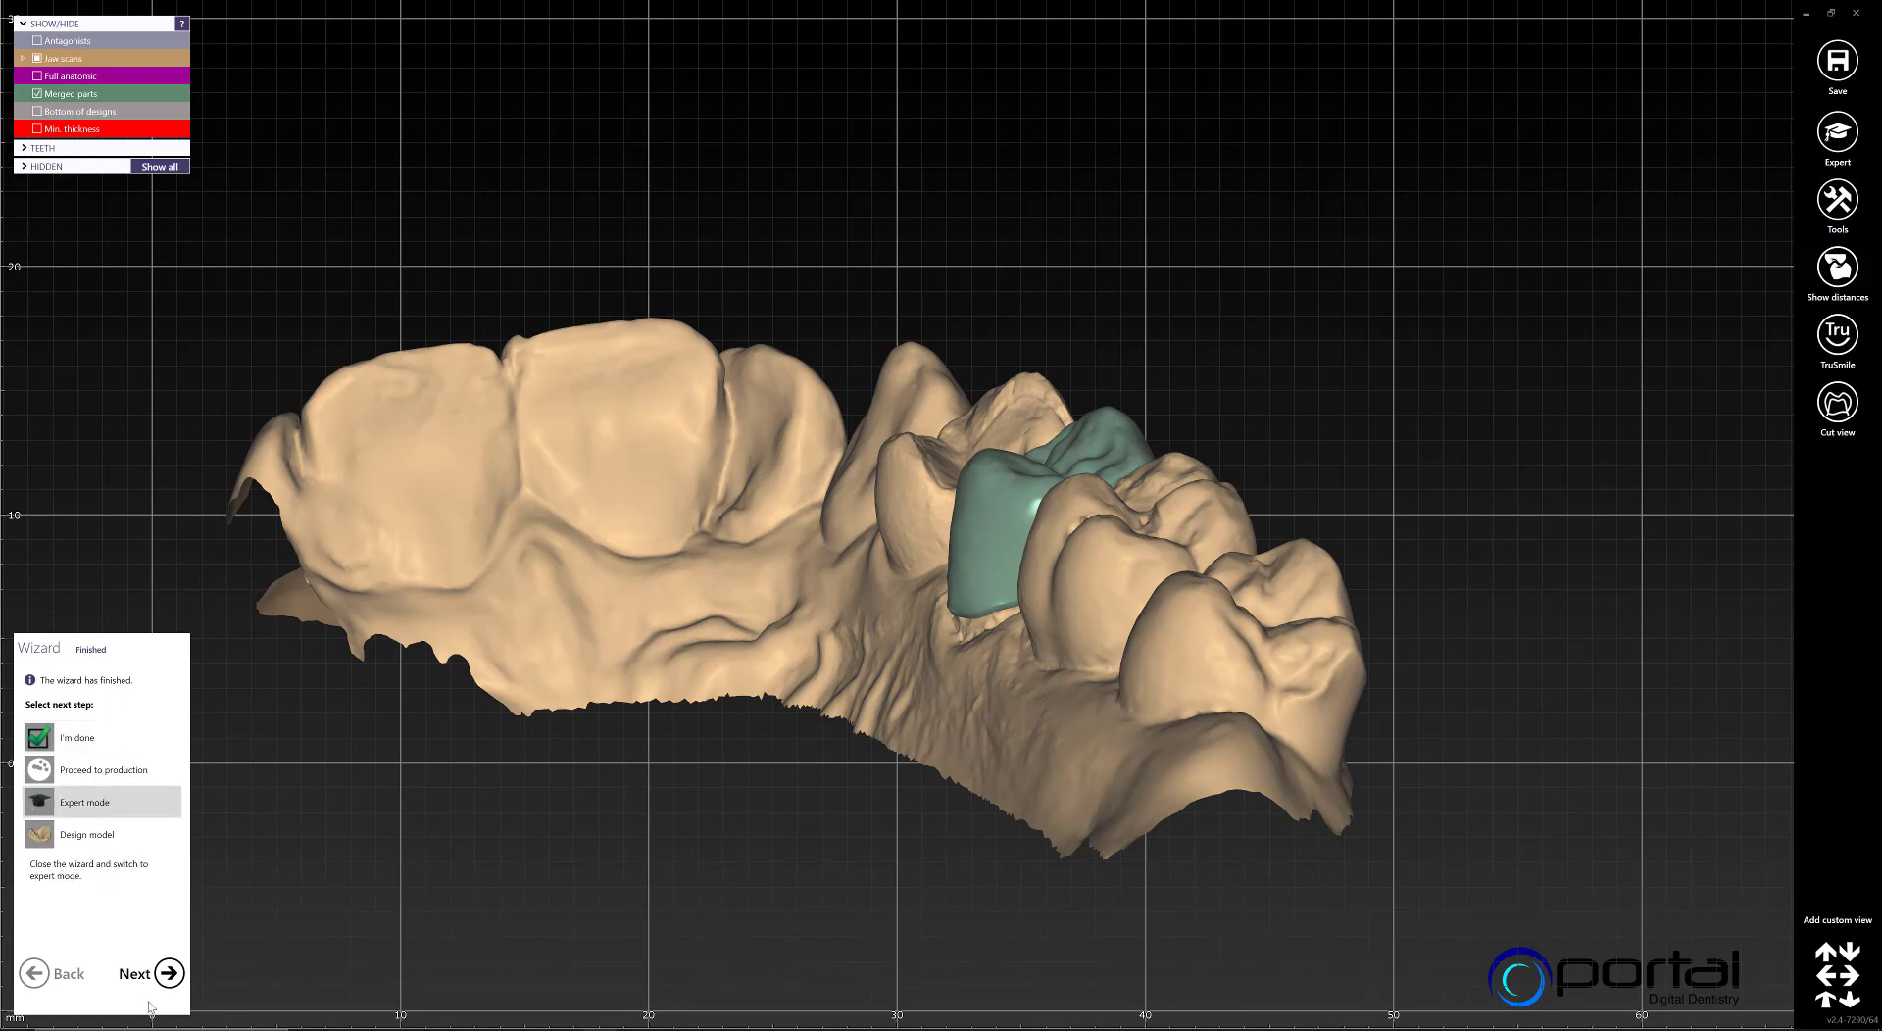
click(169, 974)
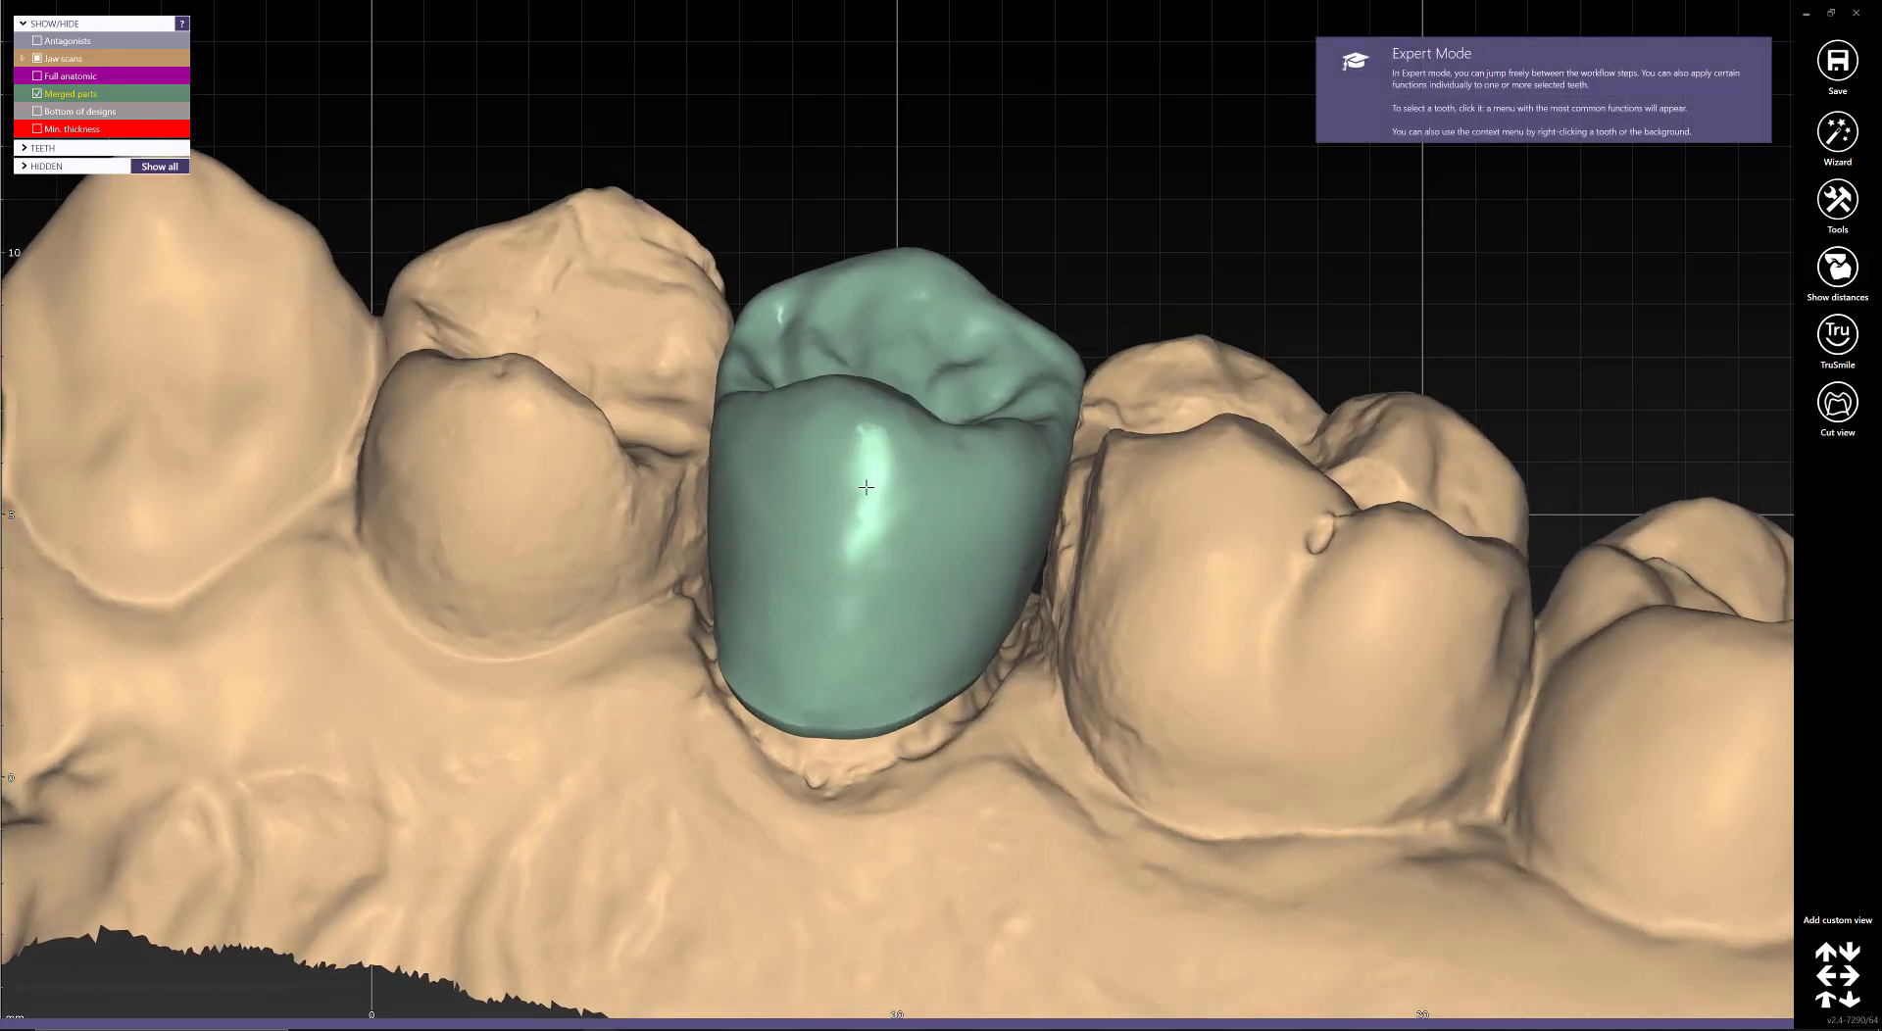
scroll(868, 485, down, 4)
right_drag(868, 486, 861, 466)
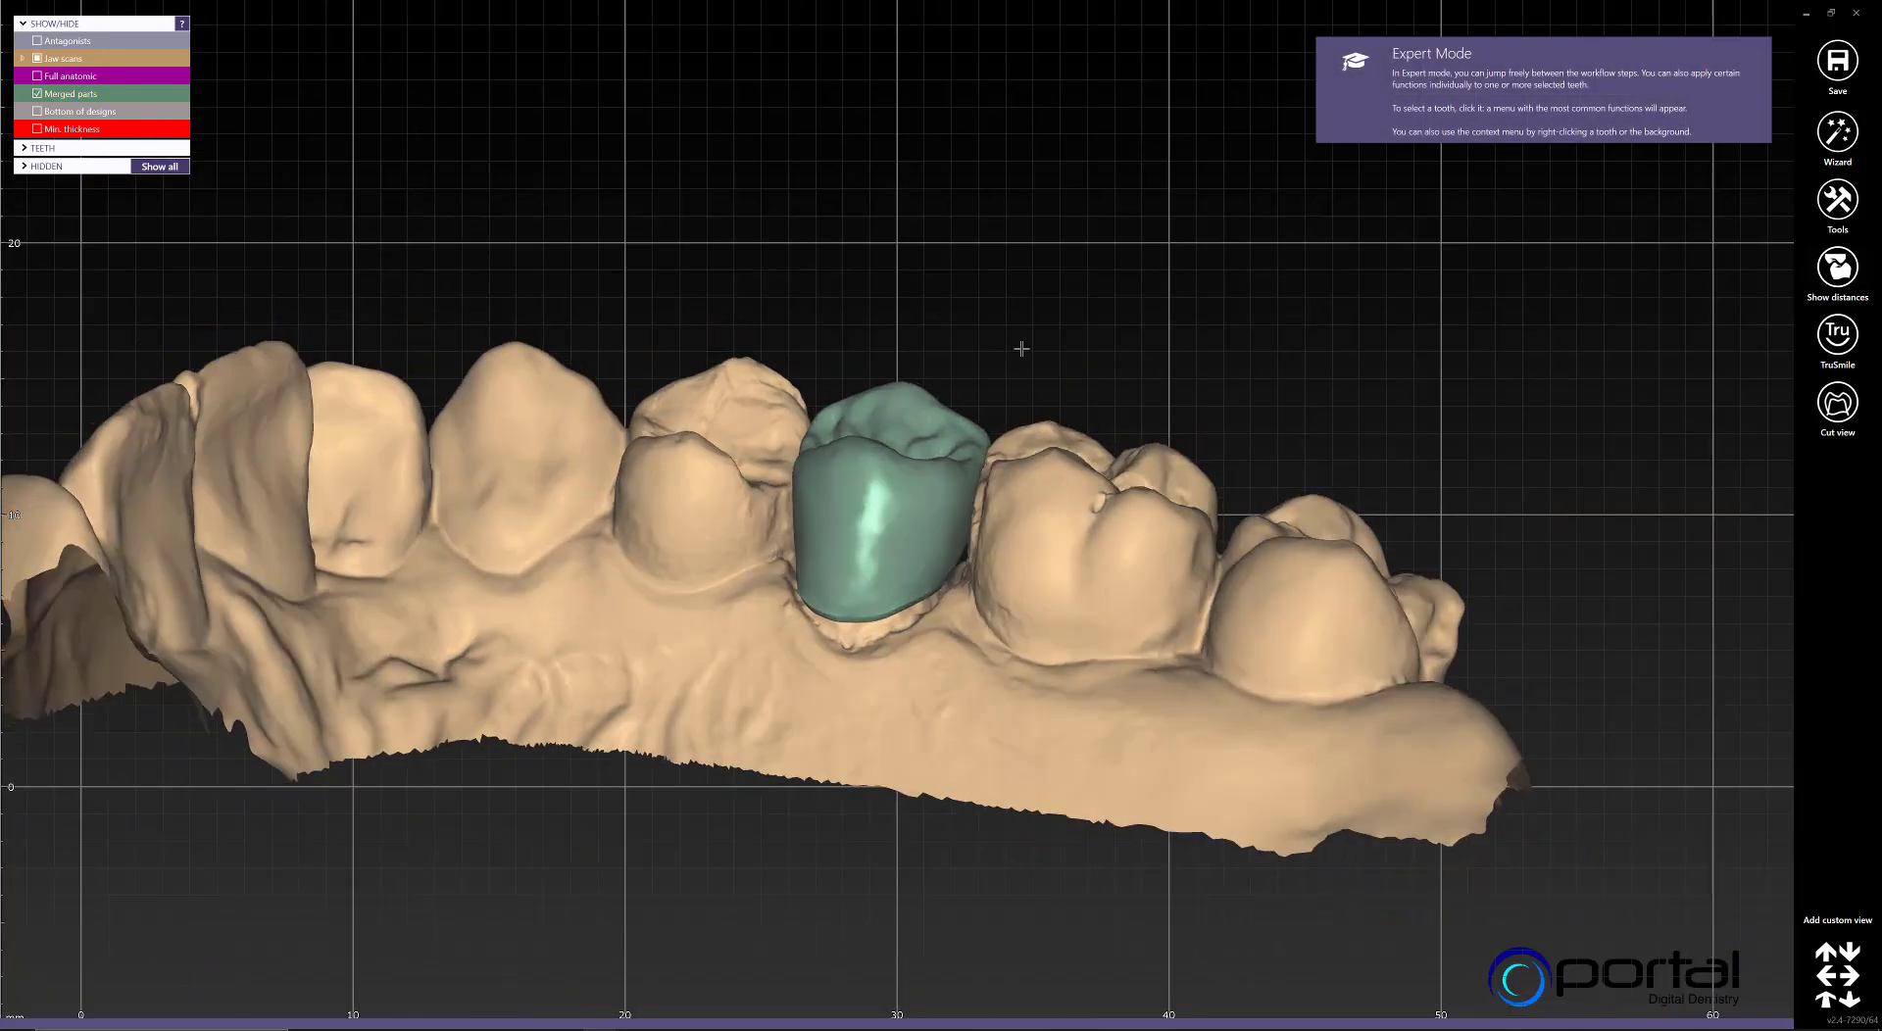
right_click(962, 315)
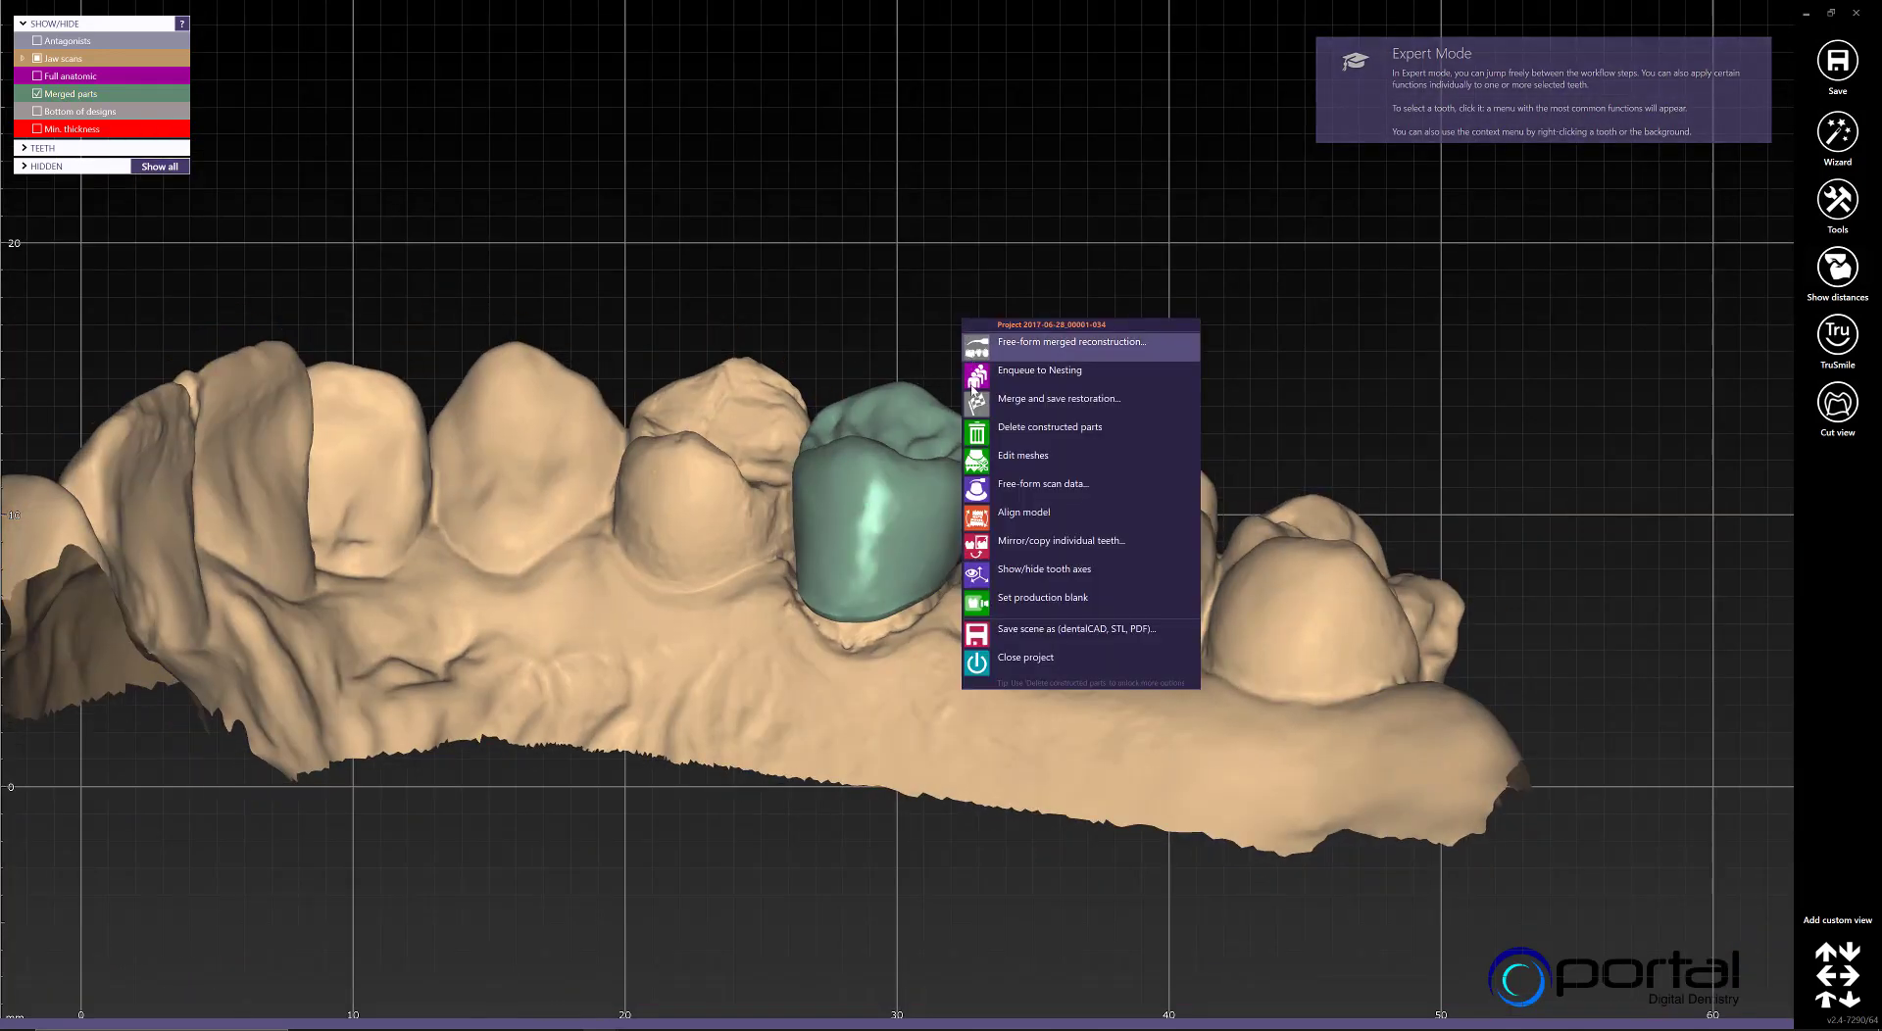
click(1008, 429)
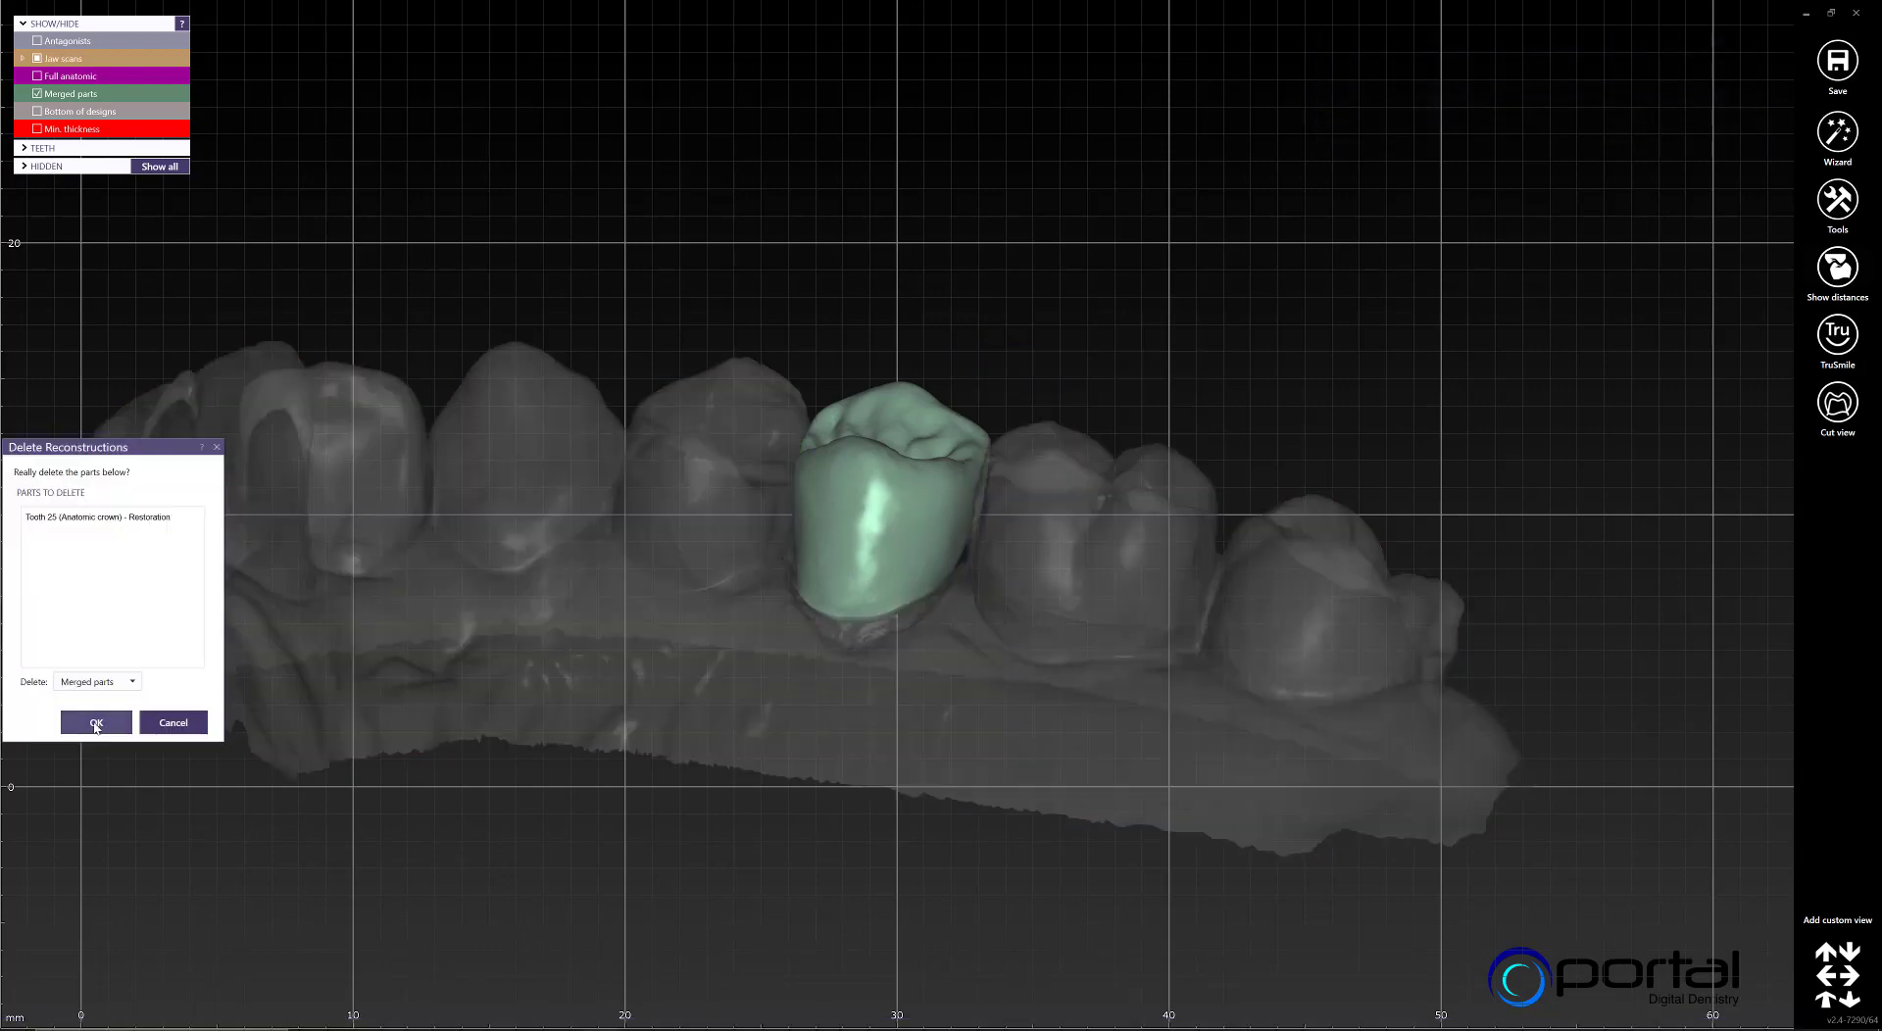
click(96, 724)
Open the crown bottom's border parameters for the tooth 25 anatomic crown
scroll(912, 513, up, 5)
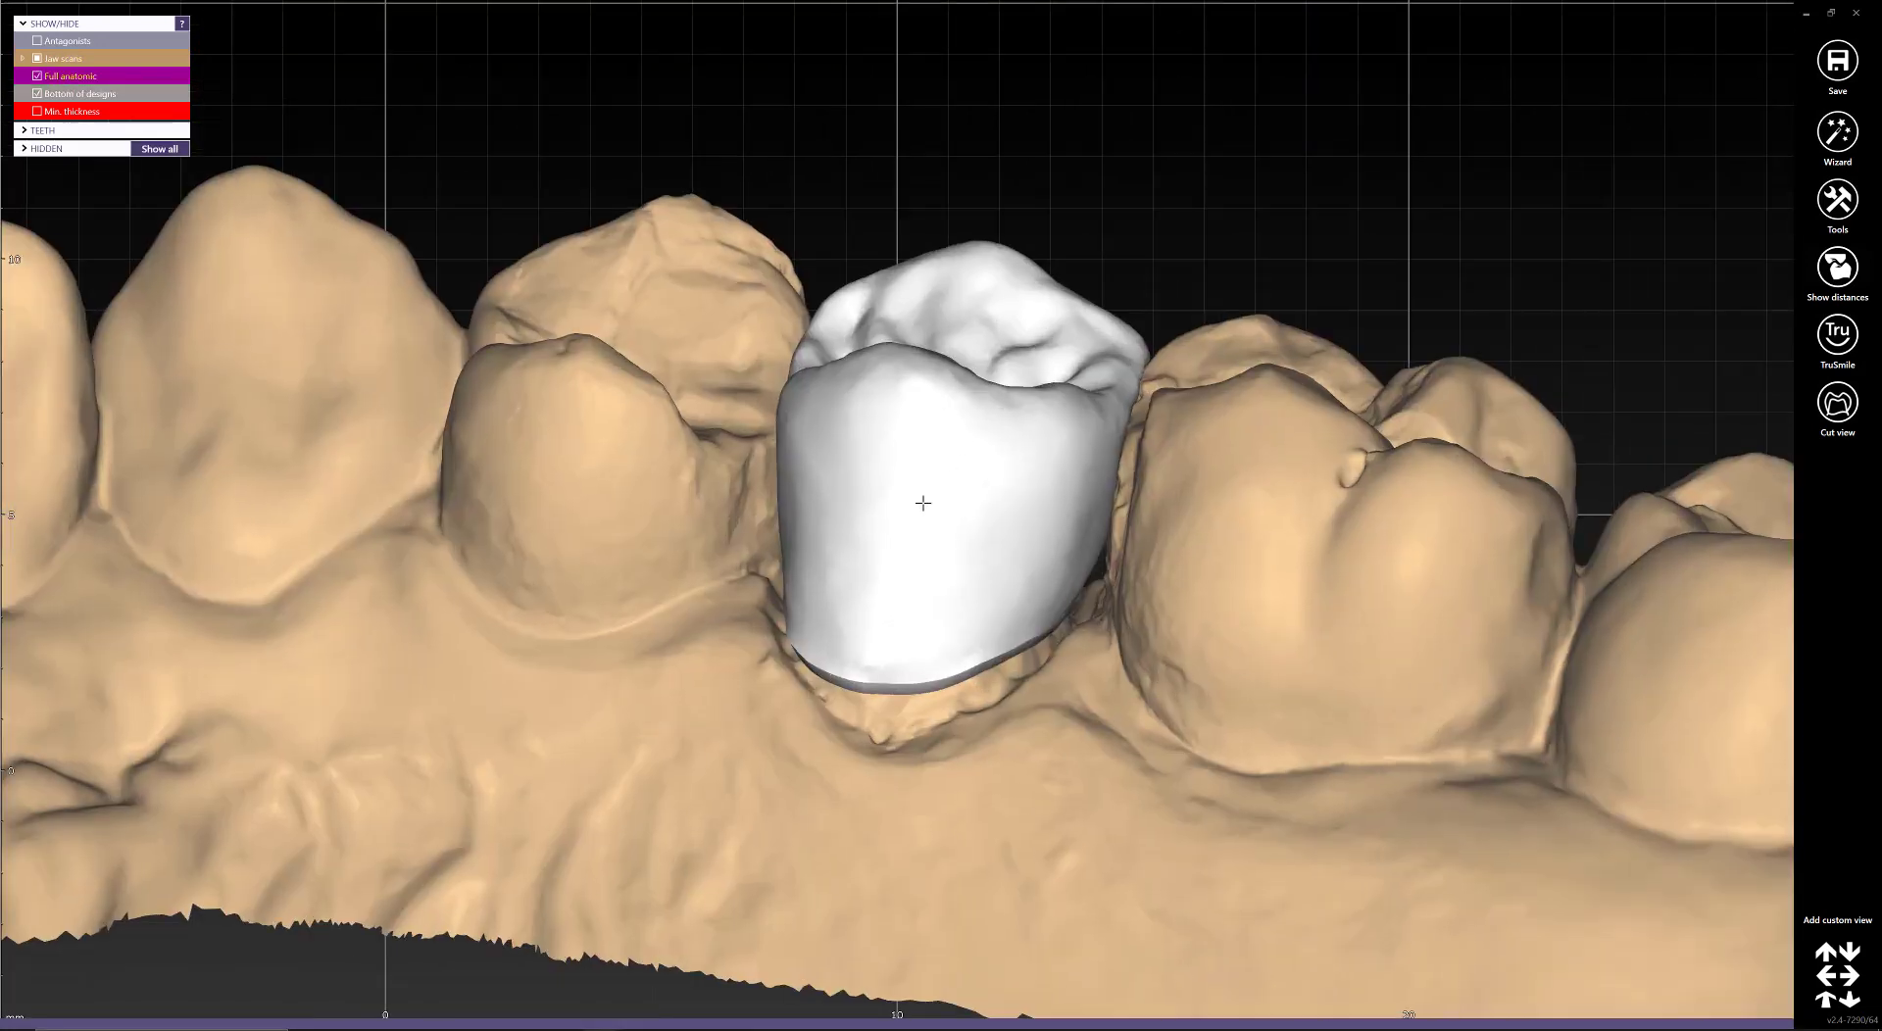
scroll(923, 503, down, 3)
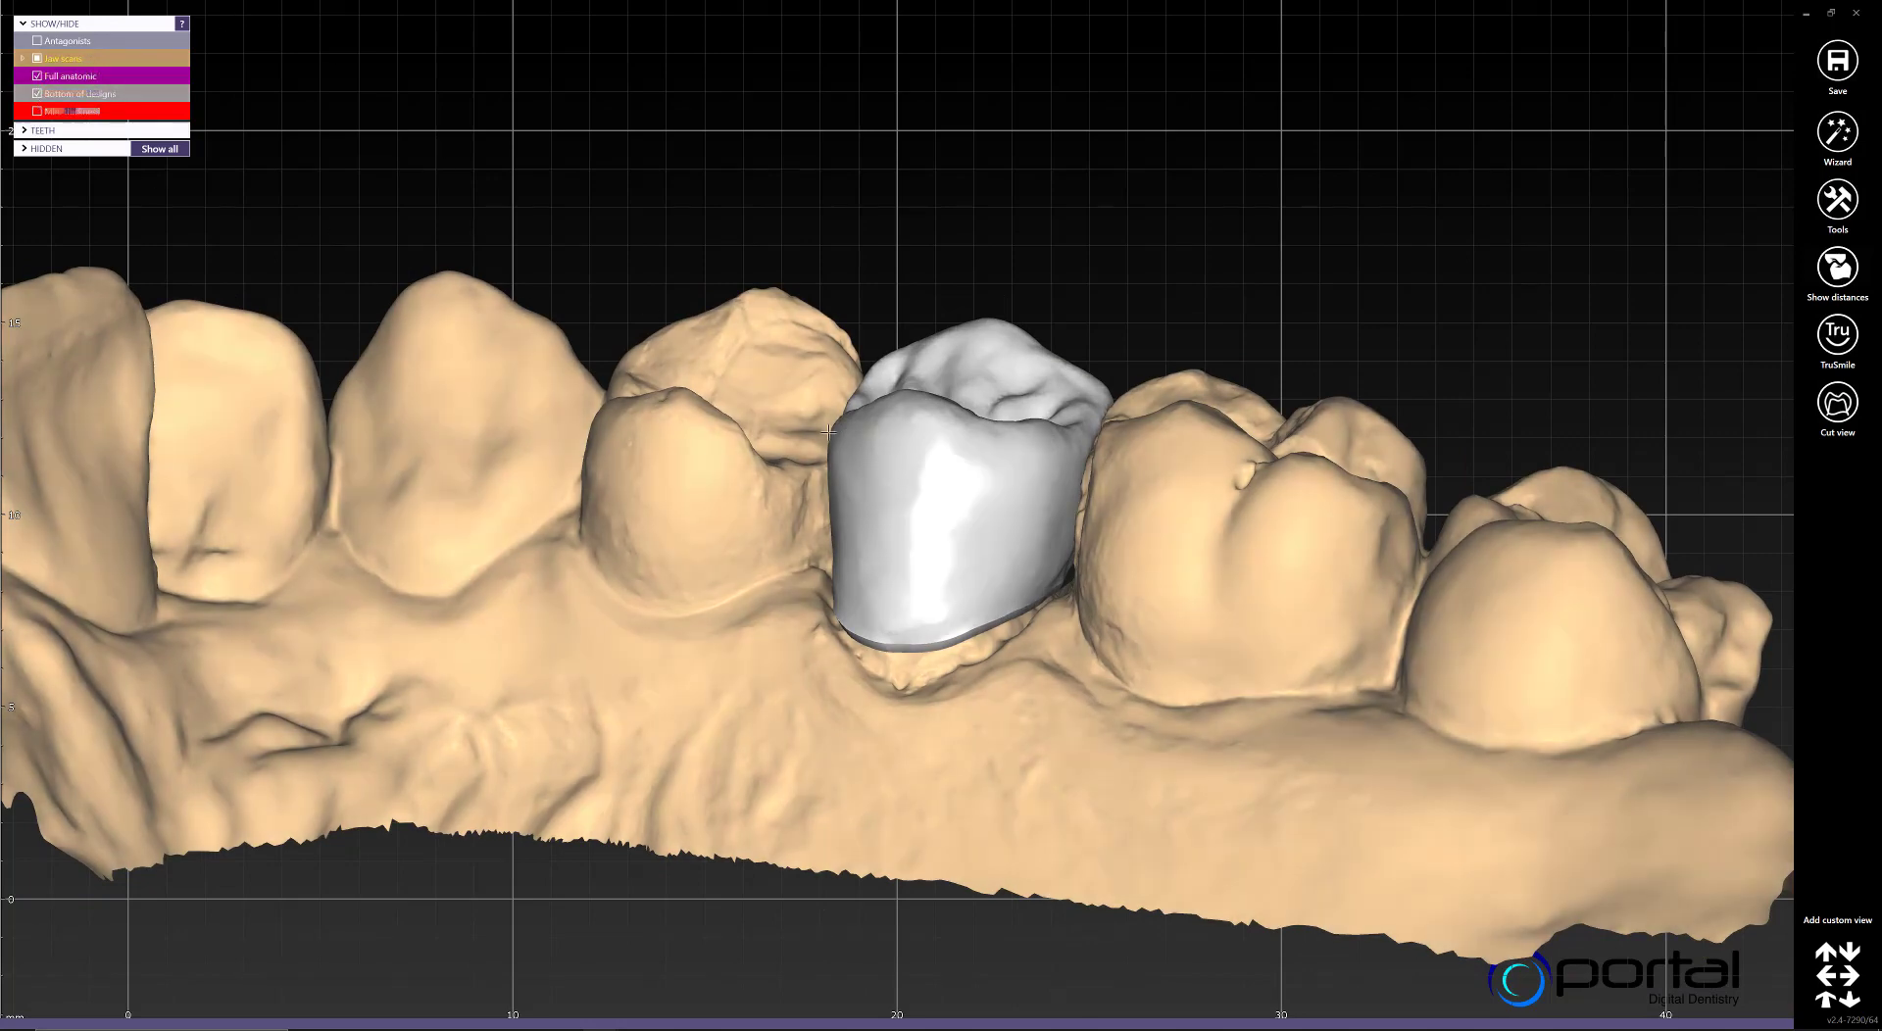
right_drag(886, 491, 963, 500)
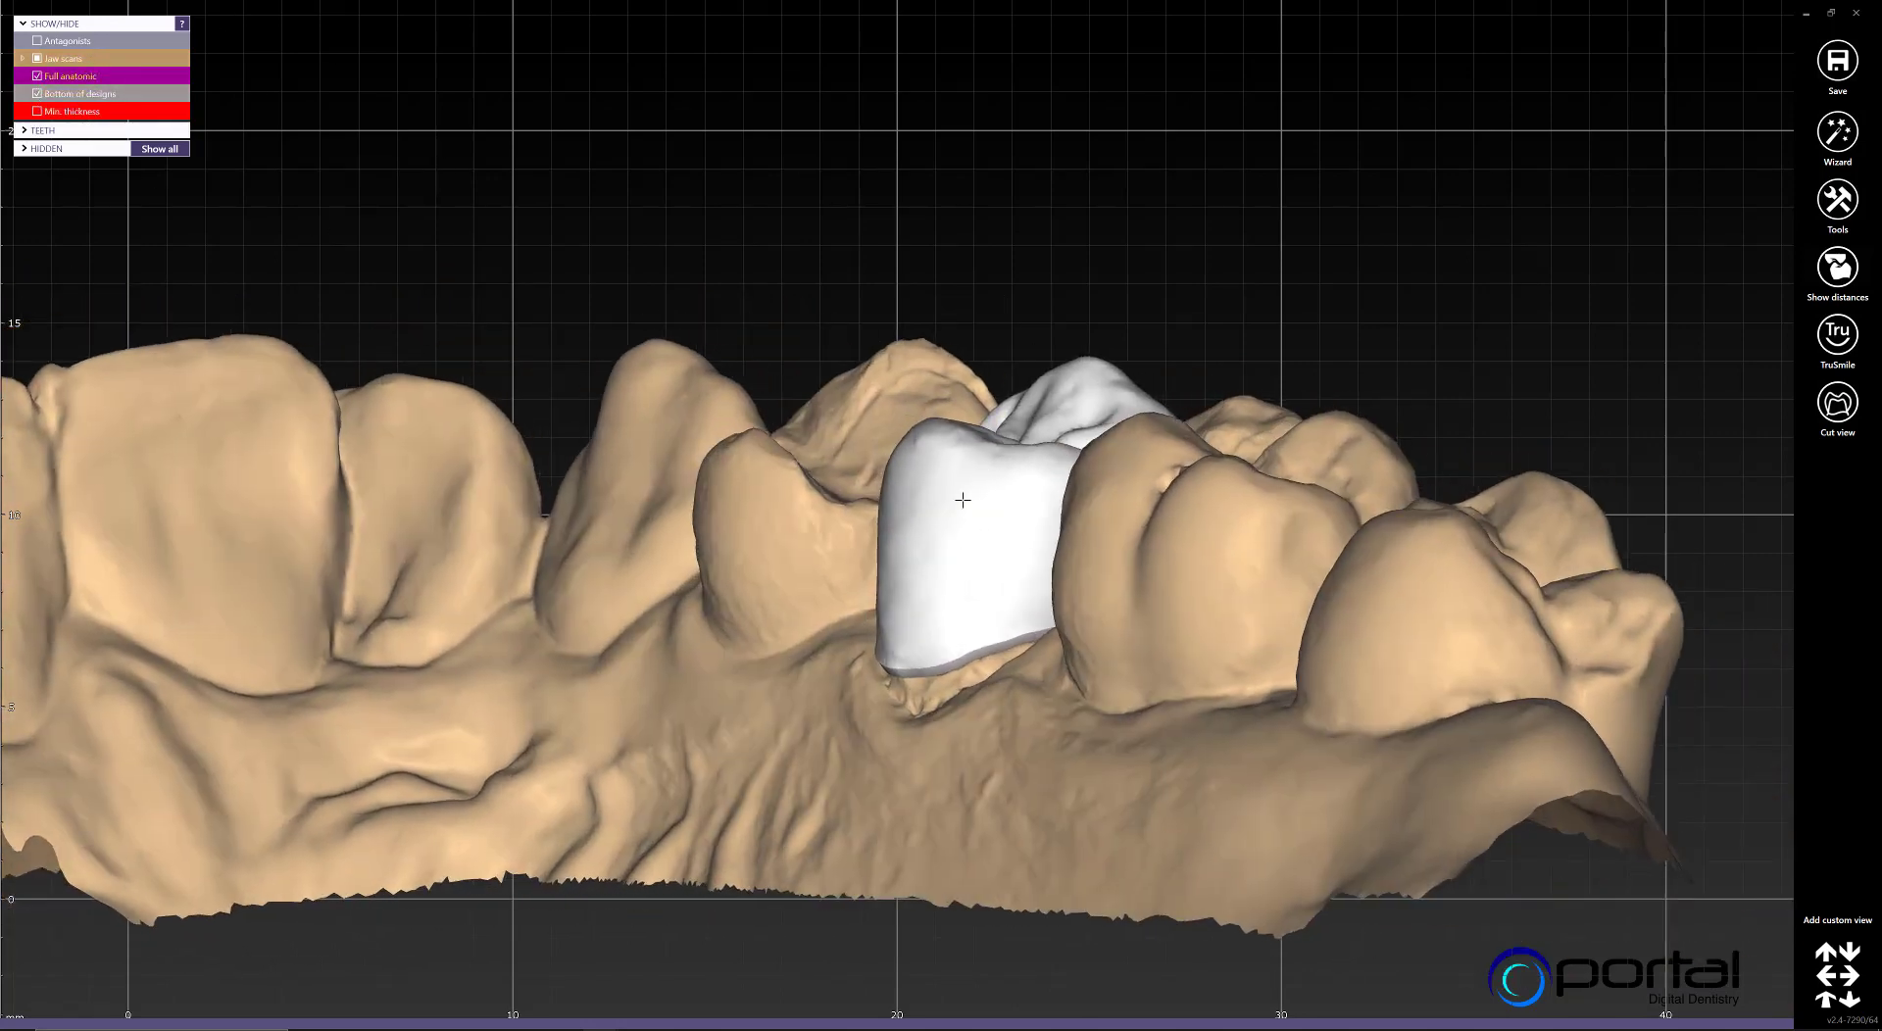
right_click(963, 500)
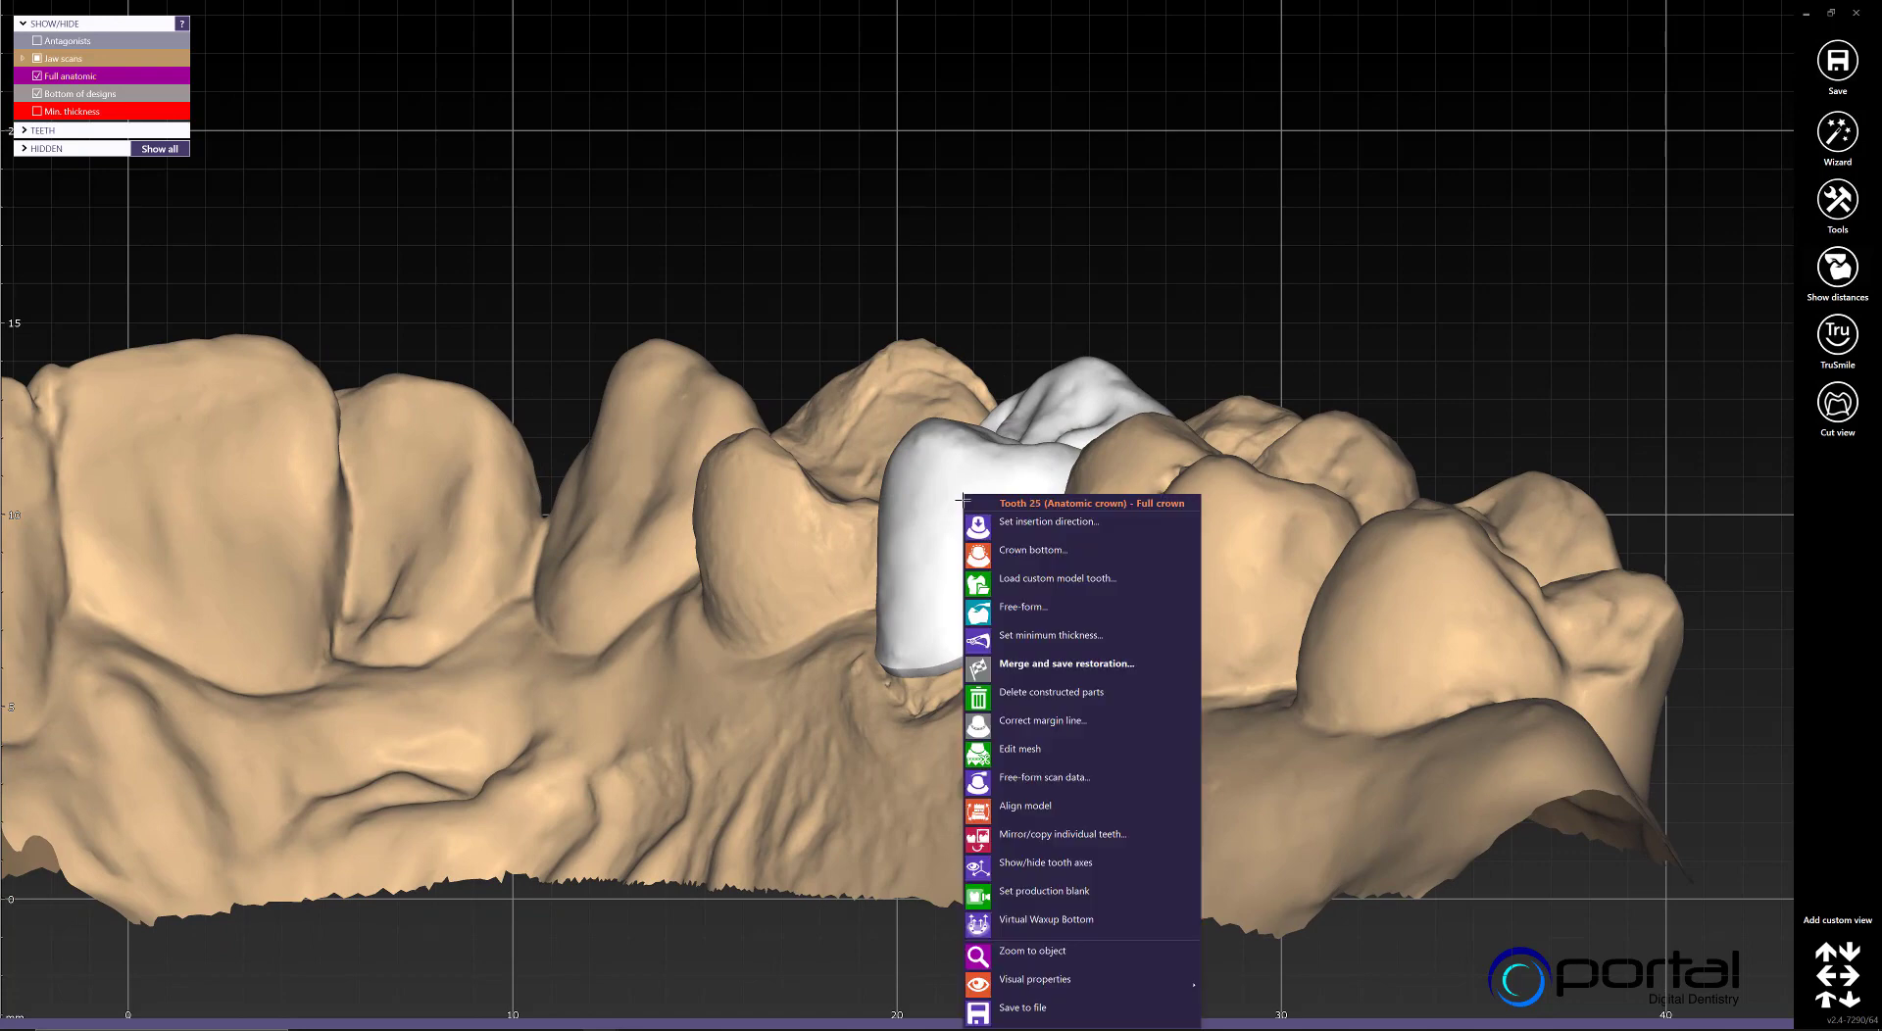
click(1032, 551)
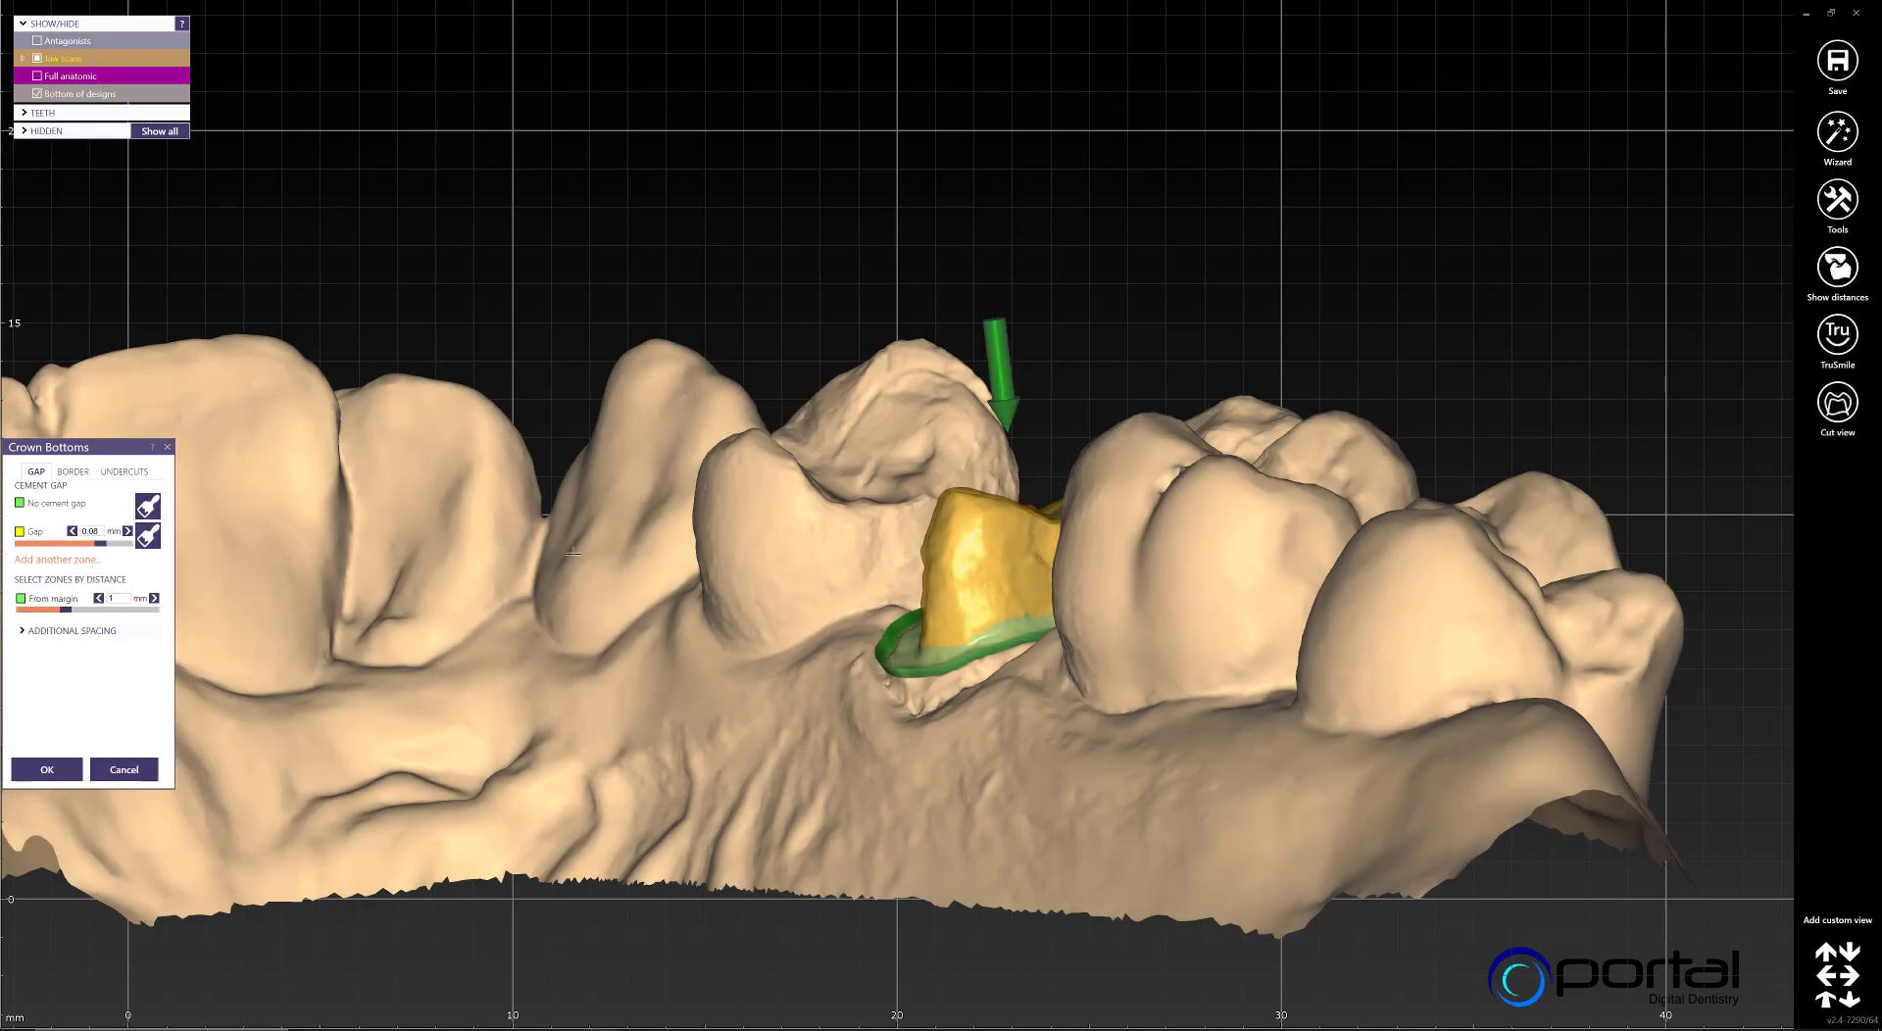
click(73, 471)
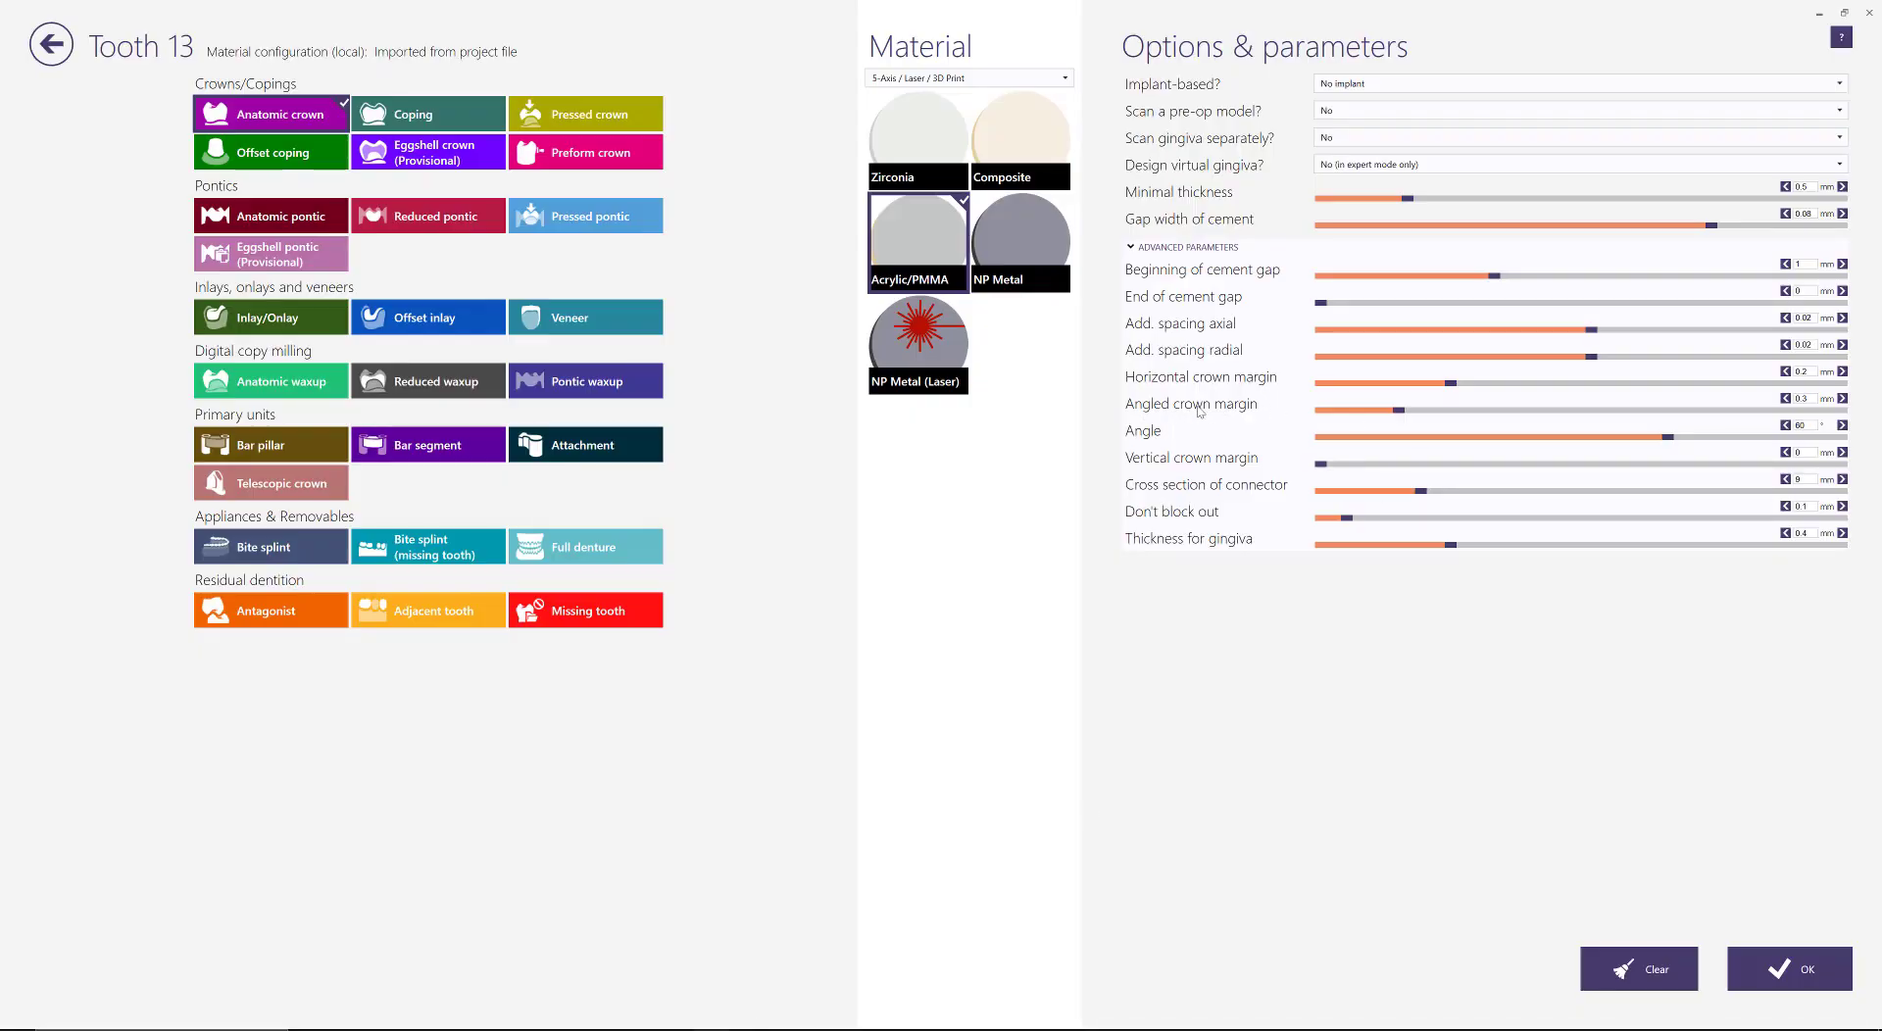
In the tooth 13 definition in exocad DentalDB, compare the horizontal crown margin of Zirconia with that of Acrylic/PMMA
click(917, 147)
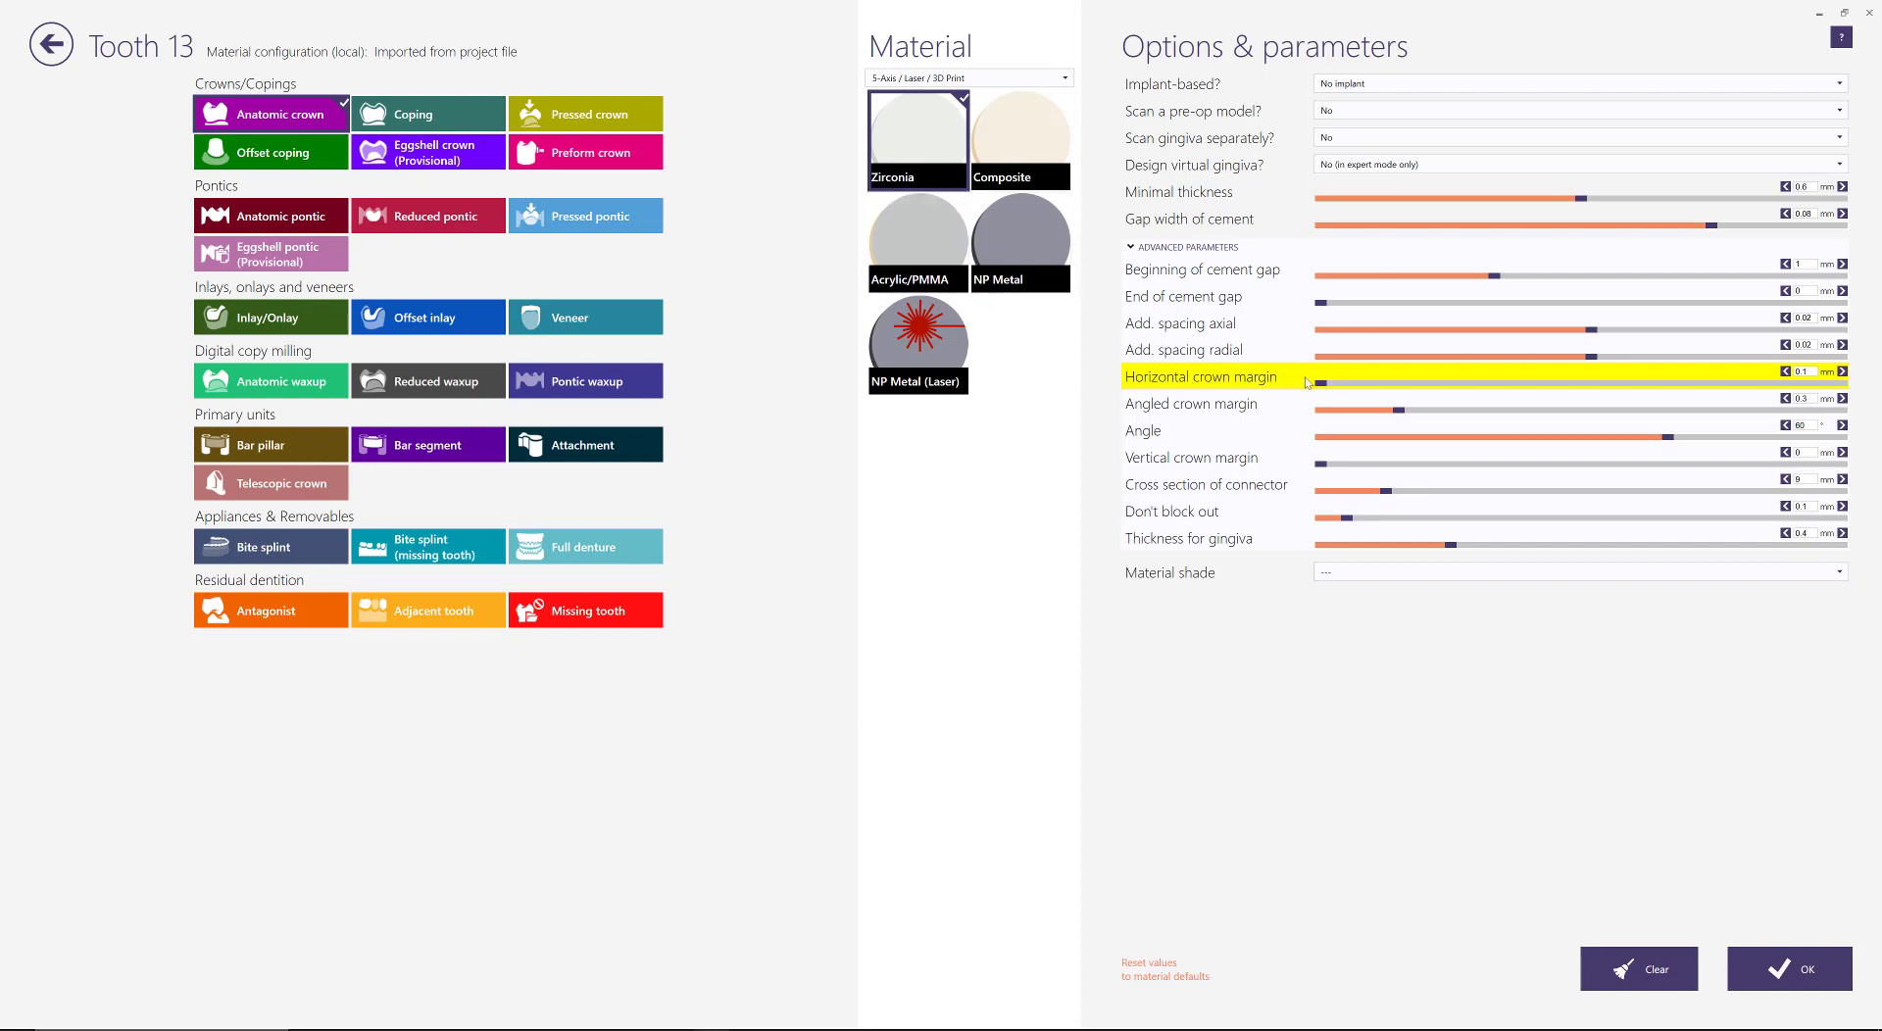
click(926, 247)
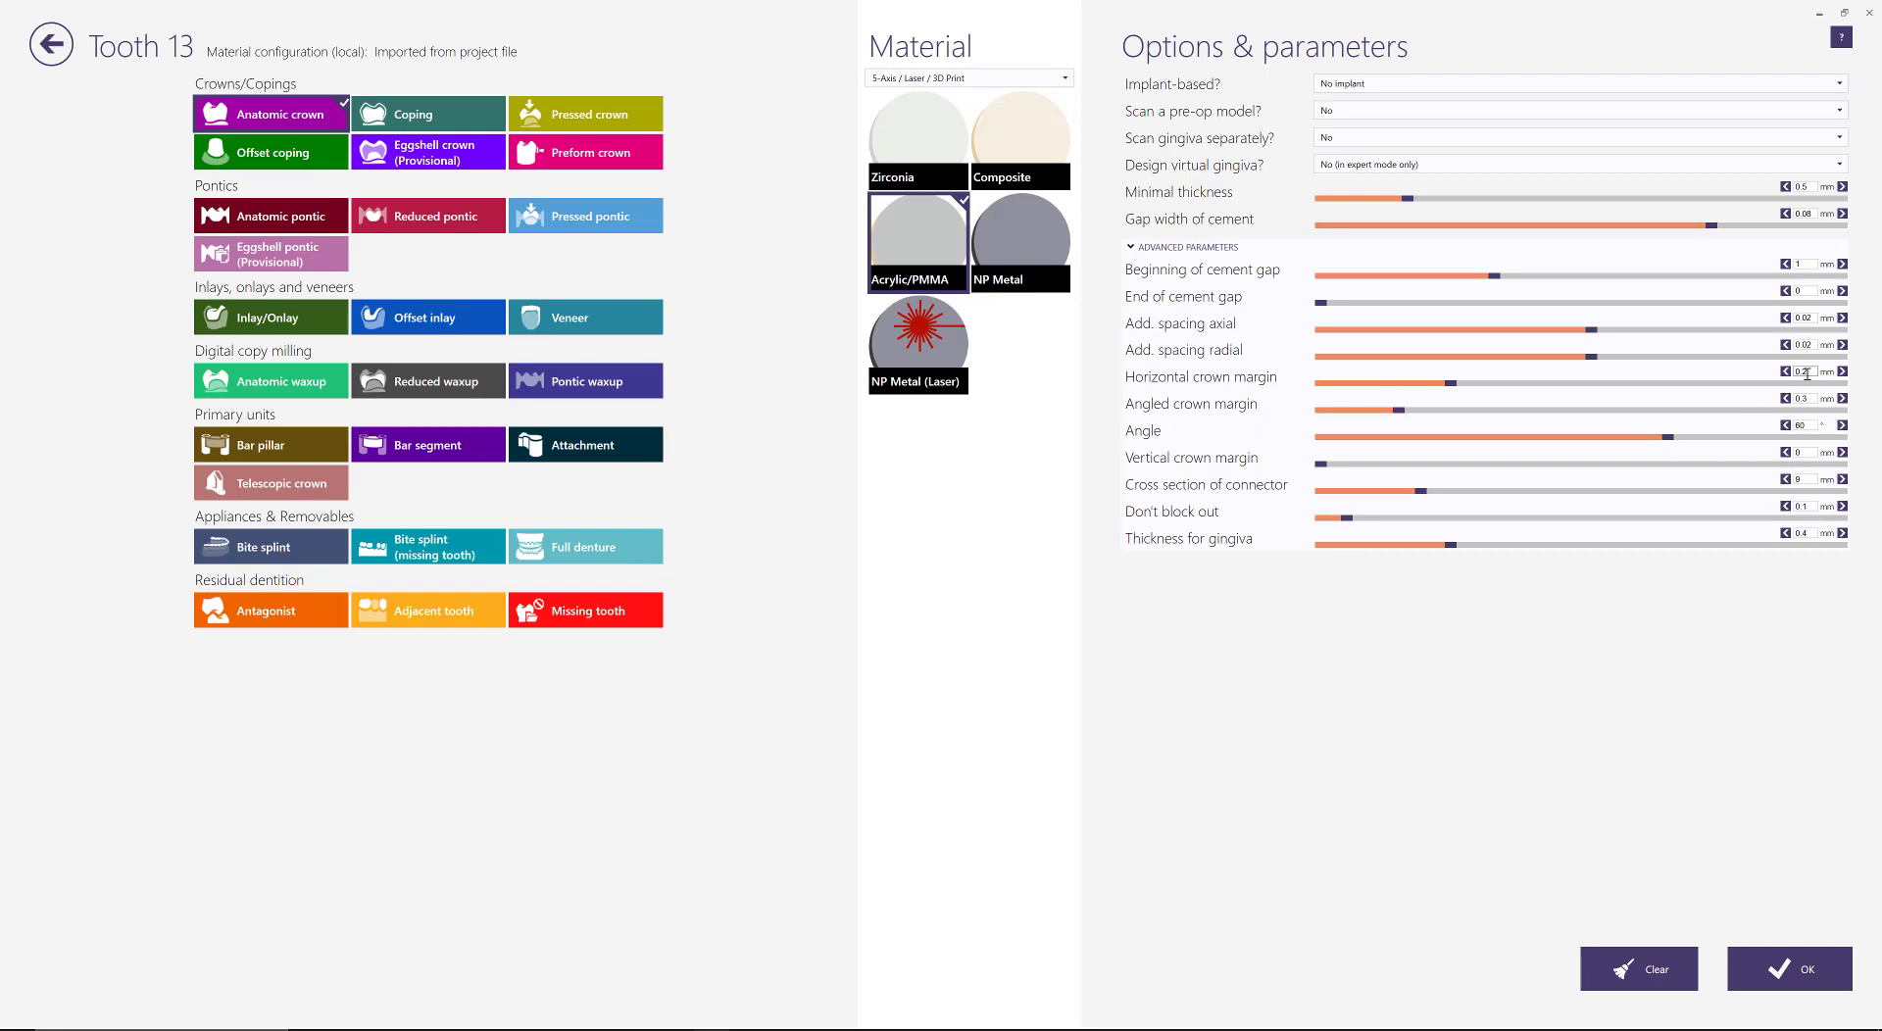
Return to the DentalCAD crown project and recalculate the crown bottom with a 0.2 mm horizontal border
mouse_move(603, 1029)
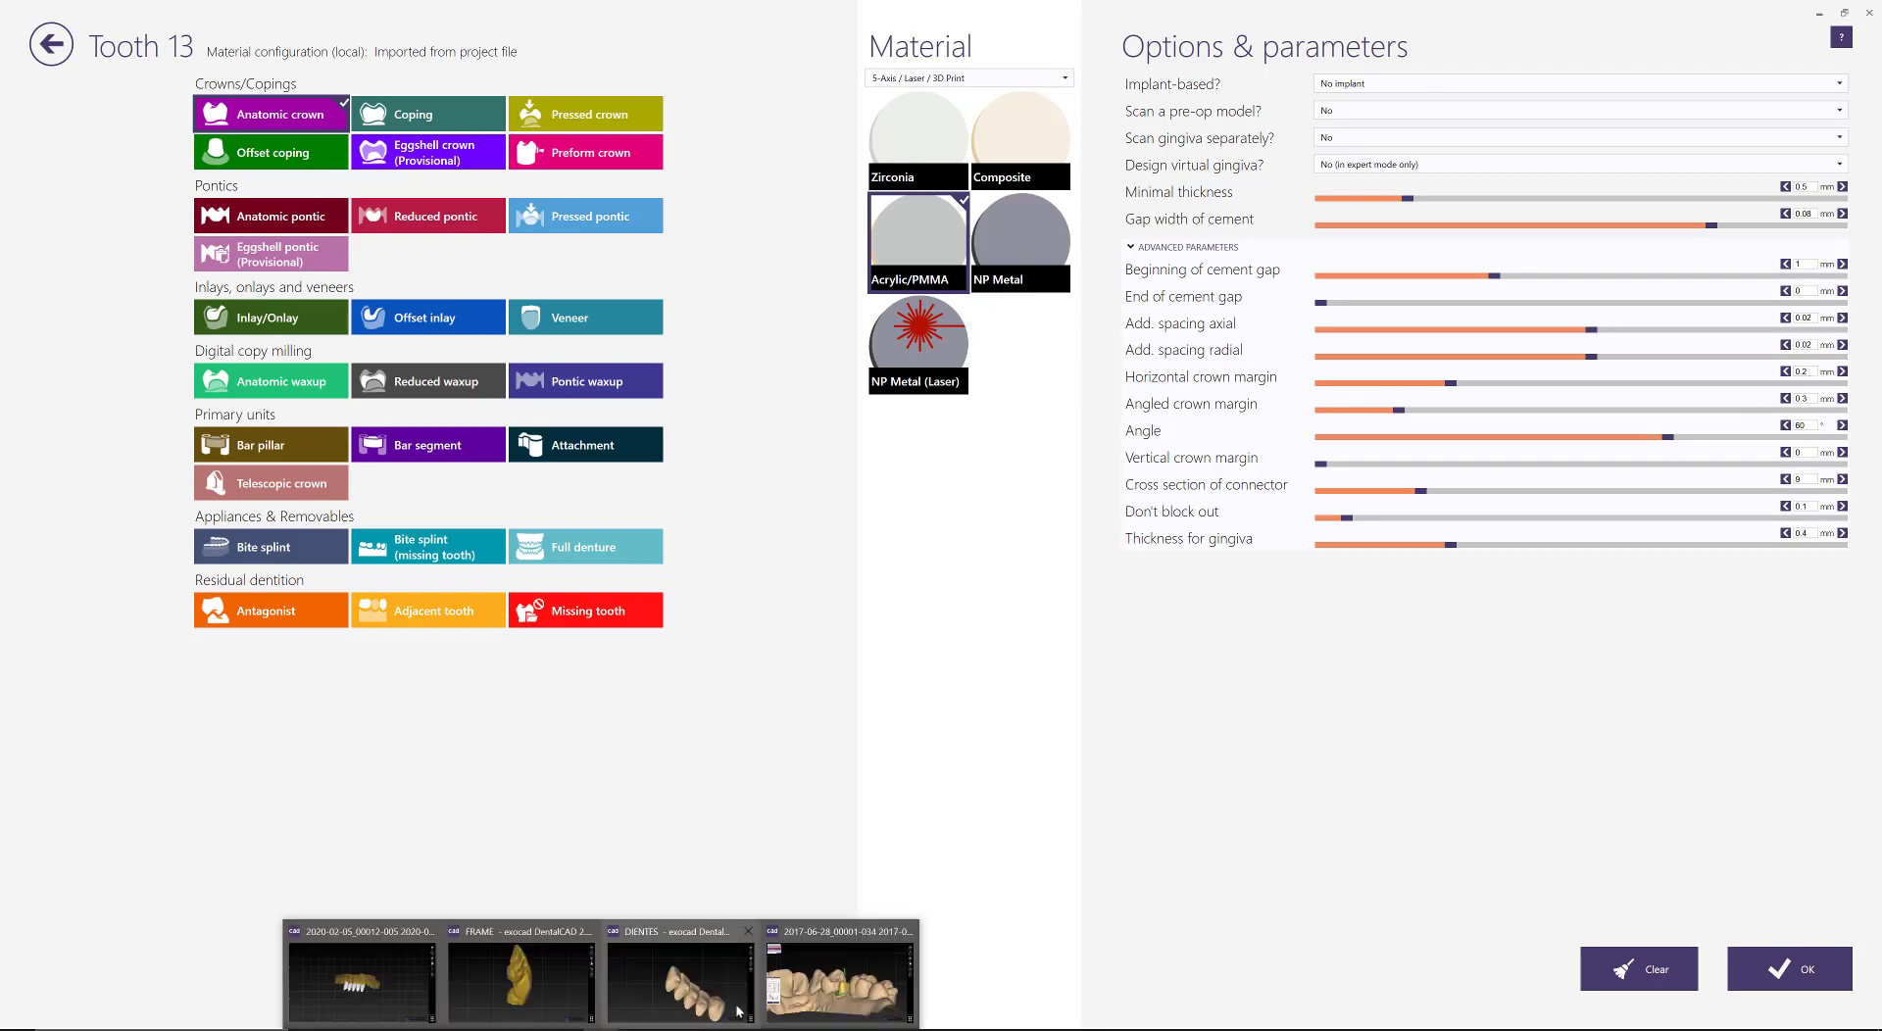
click(853, 978)
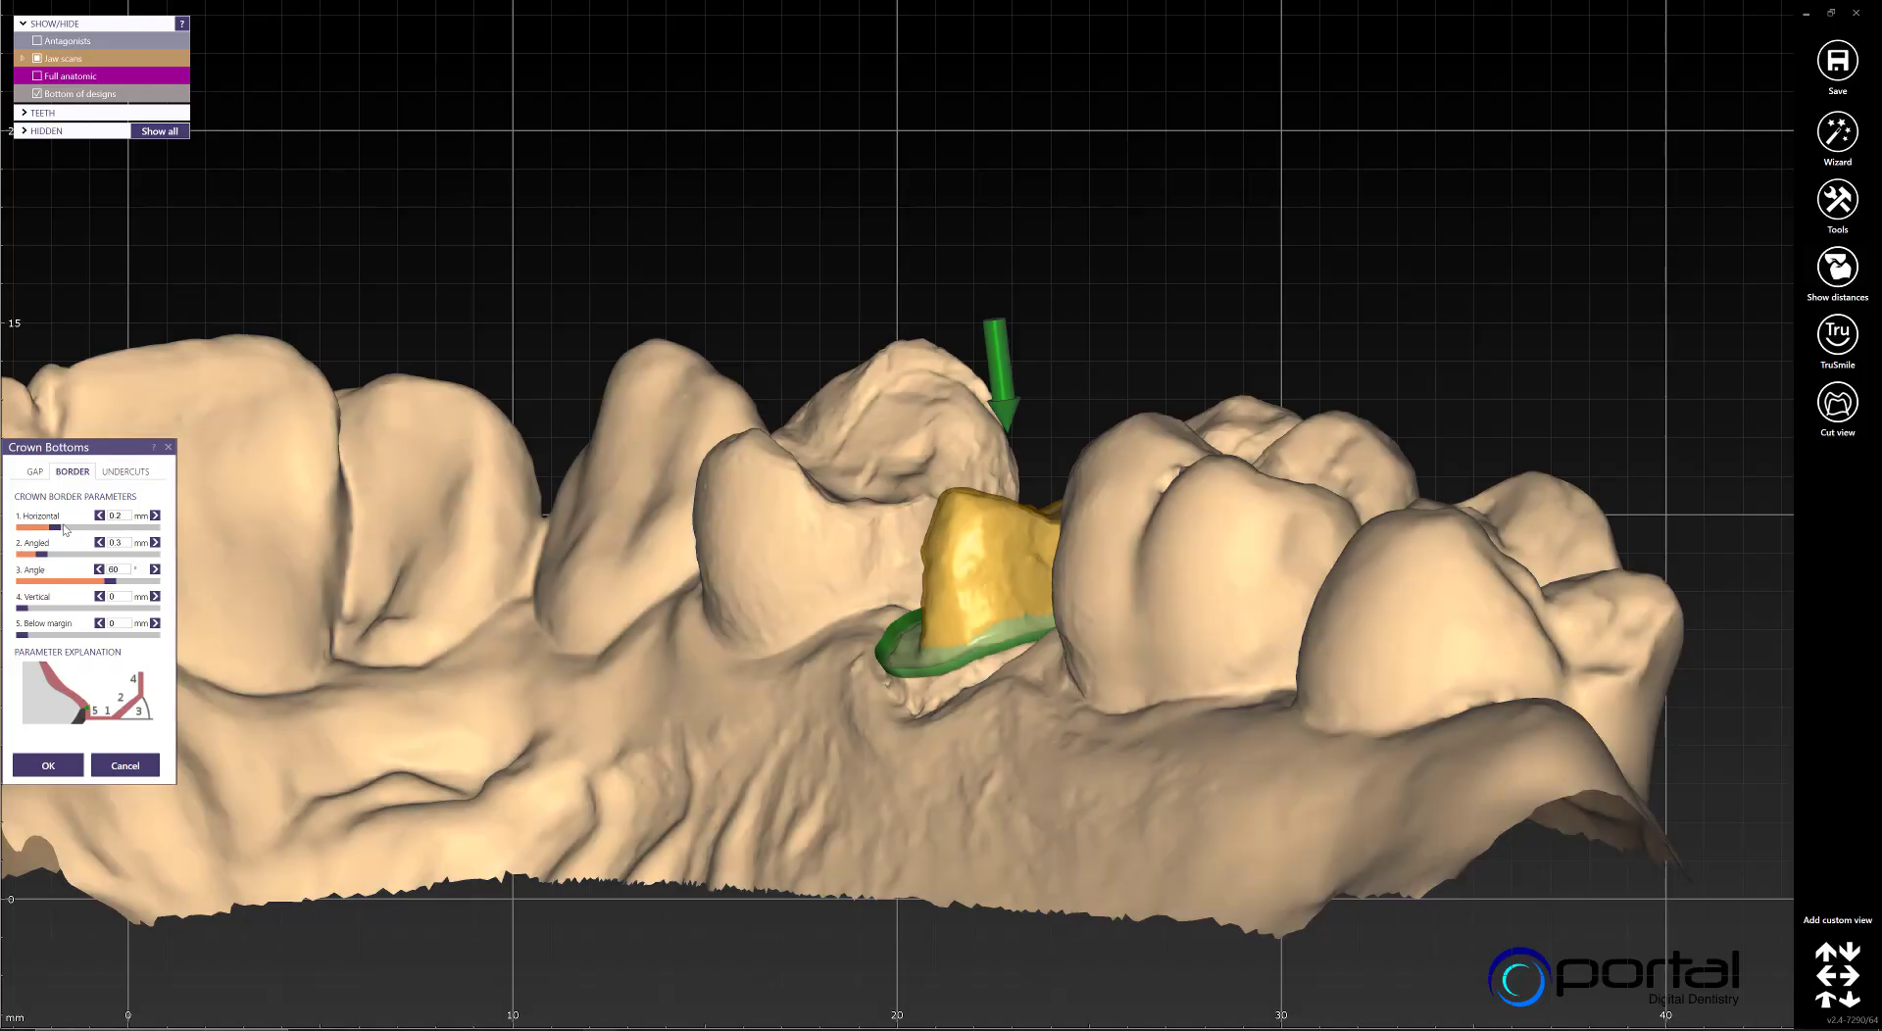
double_click(123, 516)
click(48, 766)
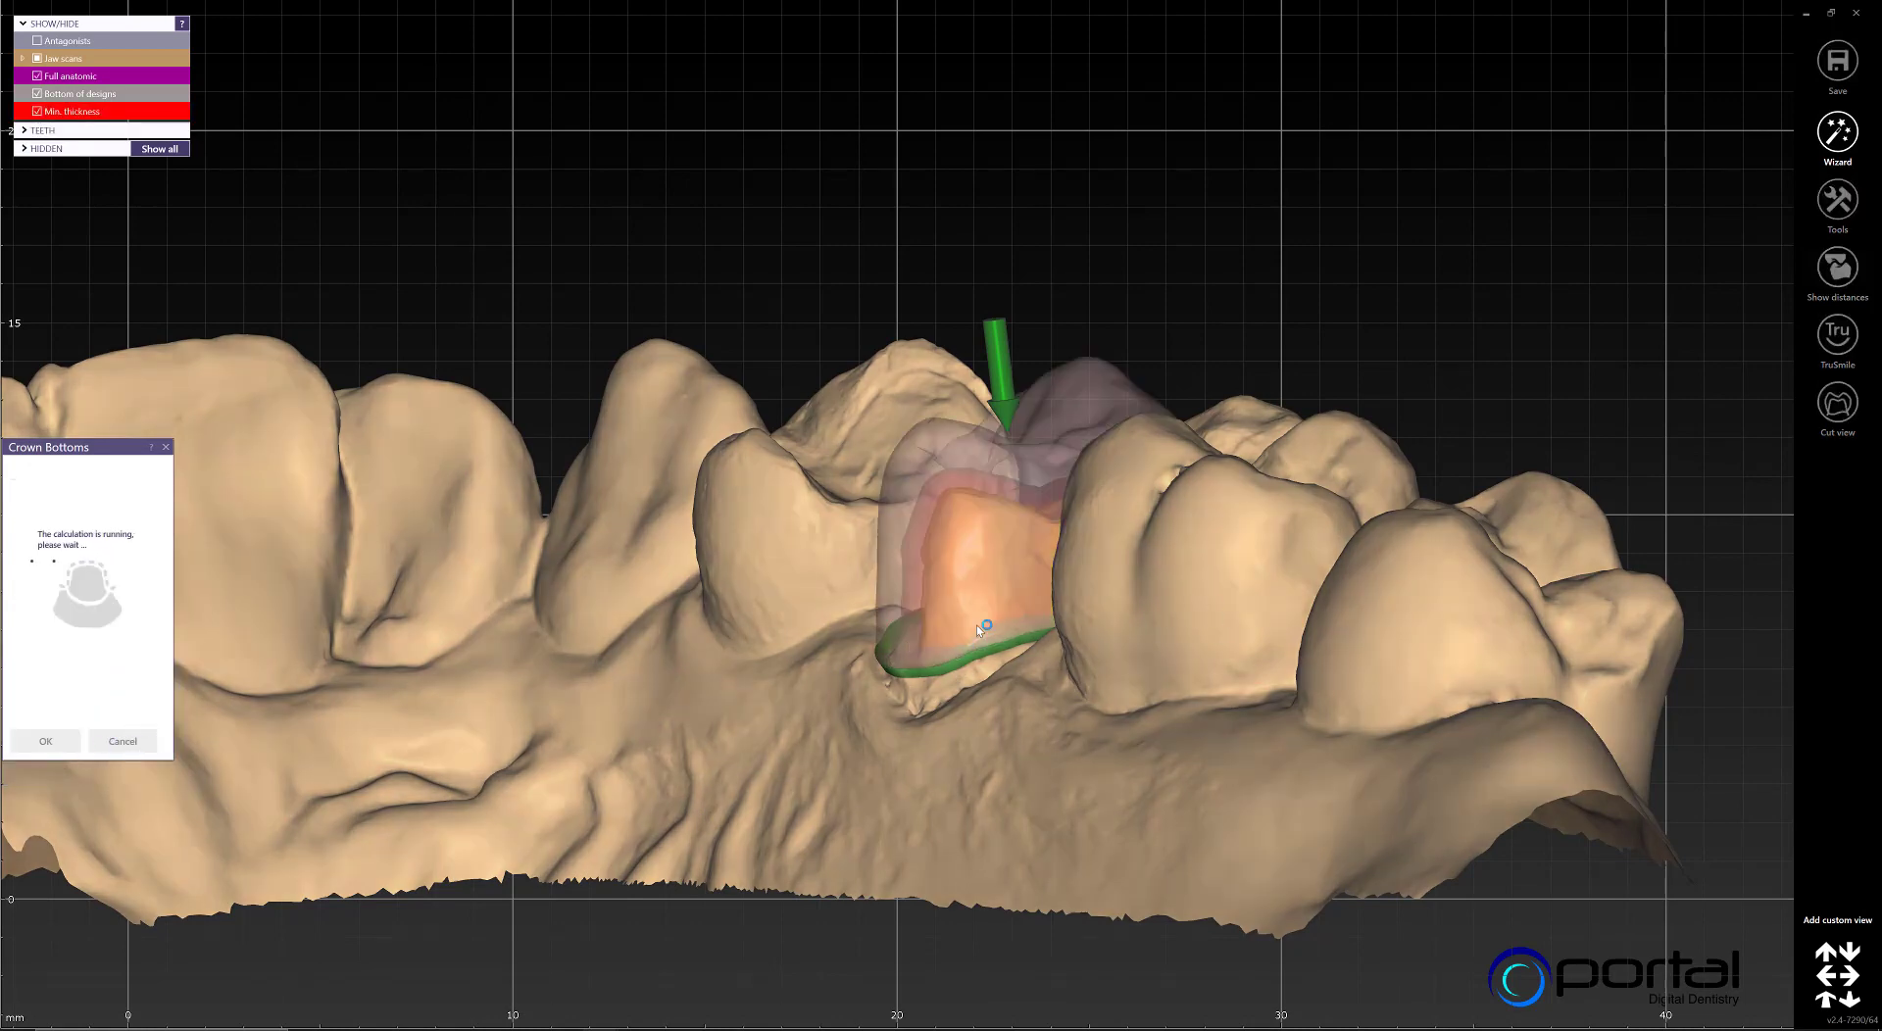
middle_click(964, 557)
scroll(855, 455, up, 4)
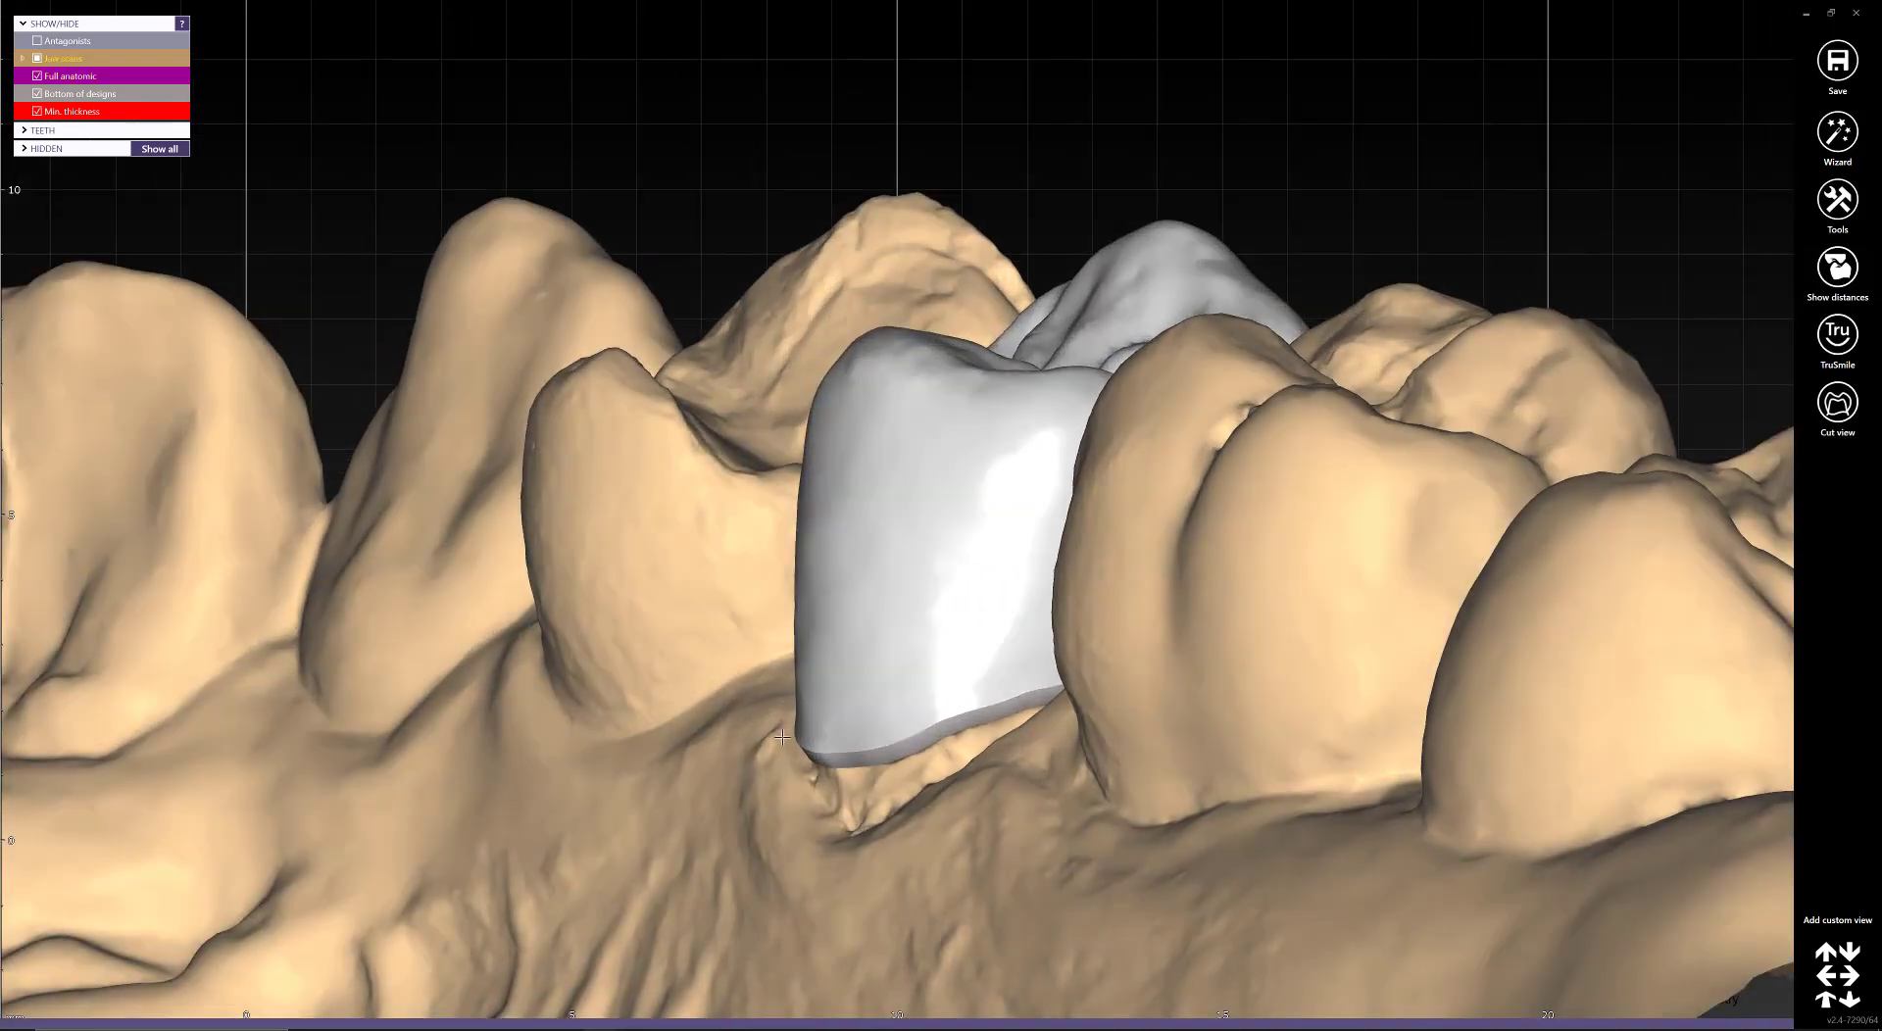
Set the minimum thickness of the tooth 25 crown to 0.5 mm
scroll(868, 461, down, 4)
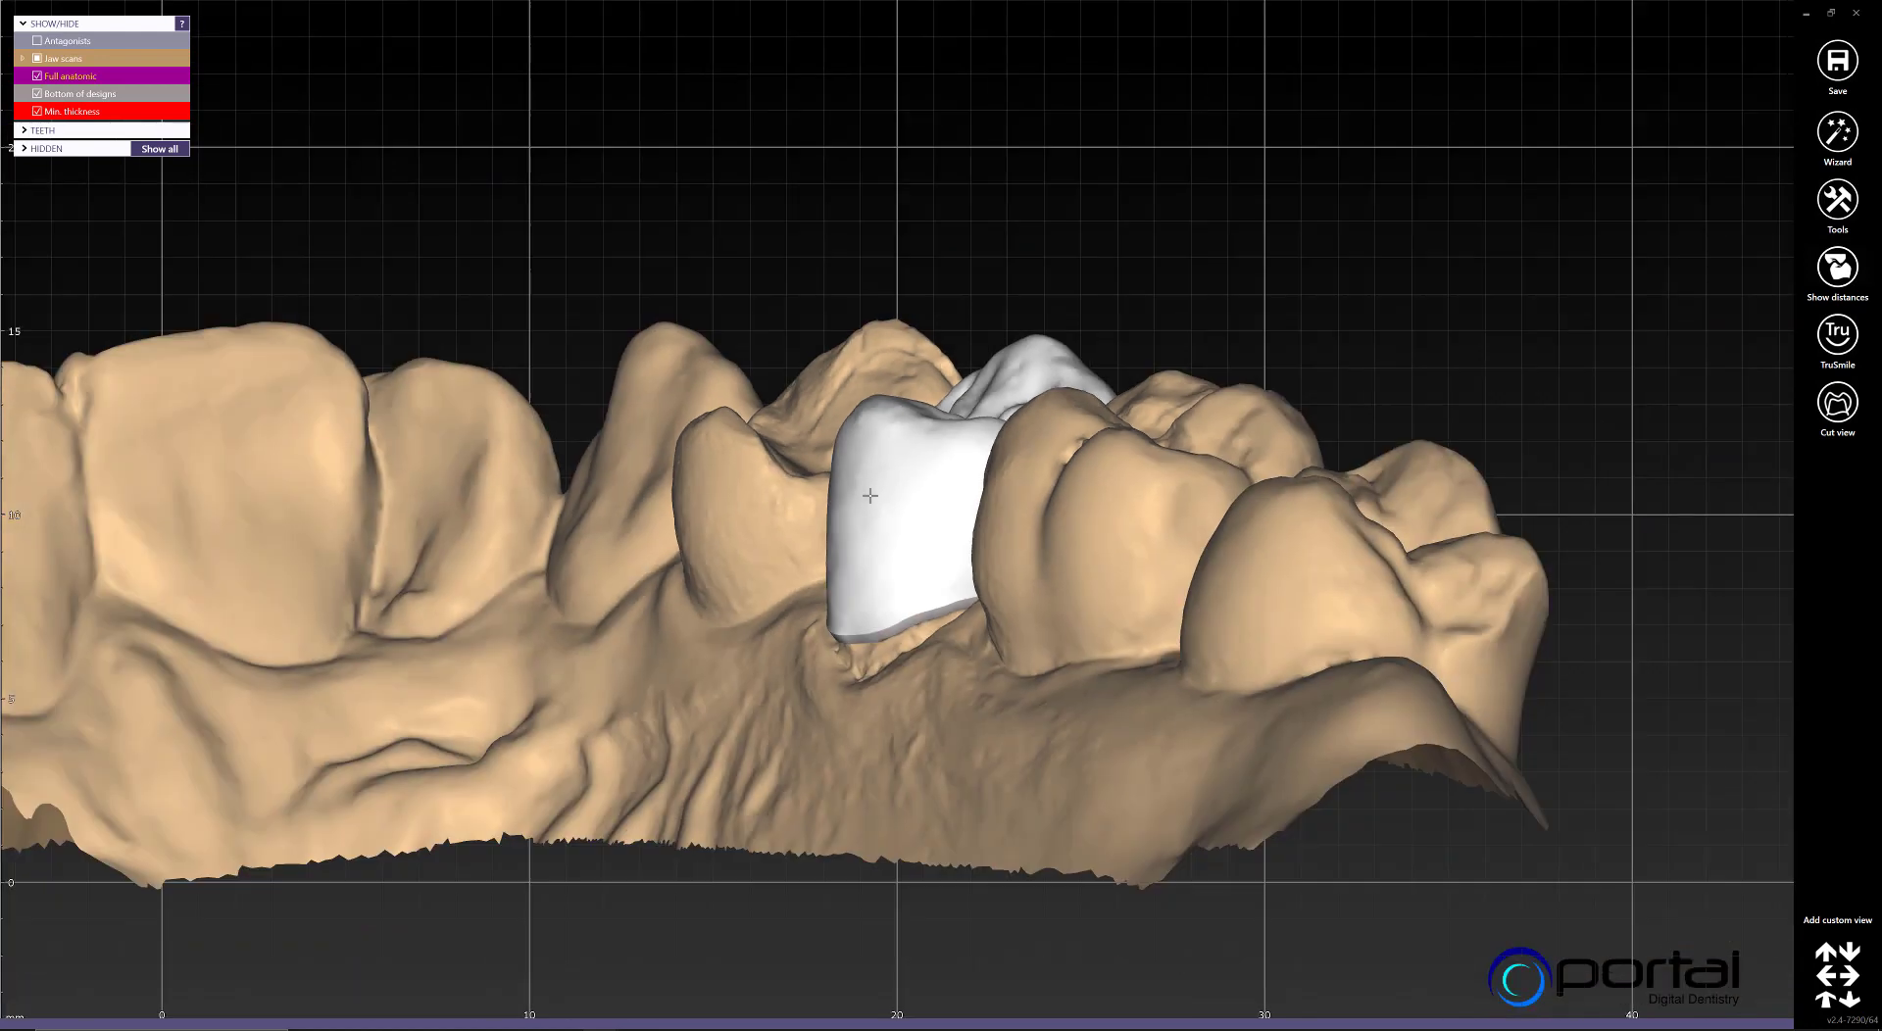
right_drag(870, 490, 879, 494)
right_click(857, 457)
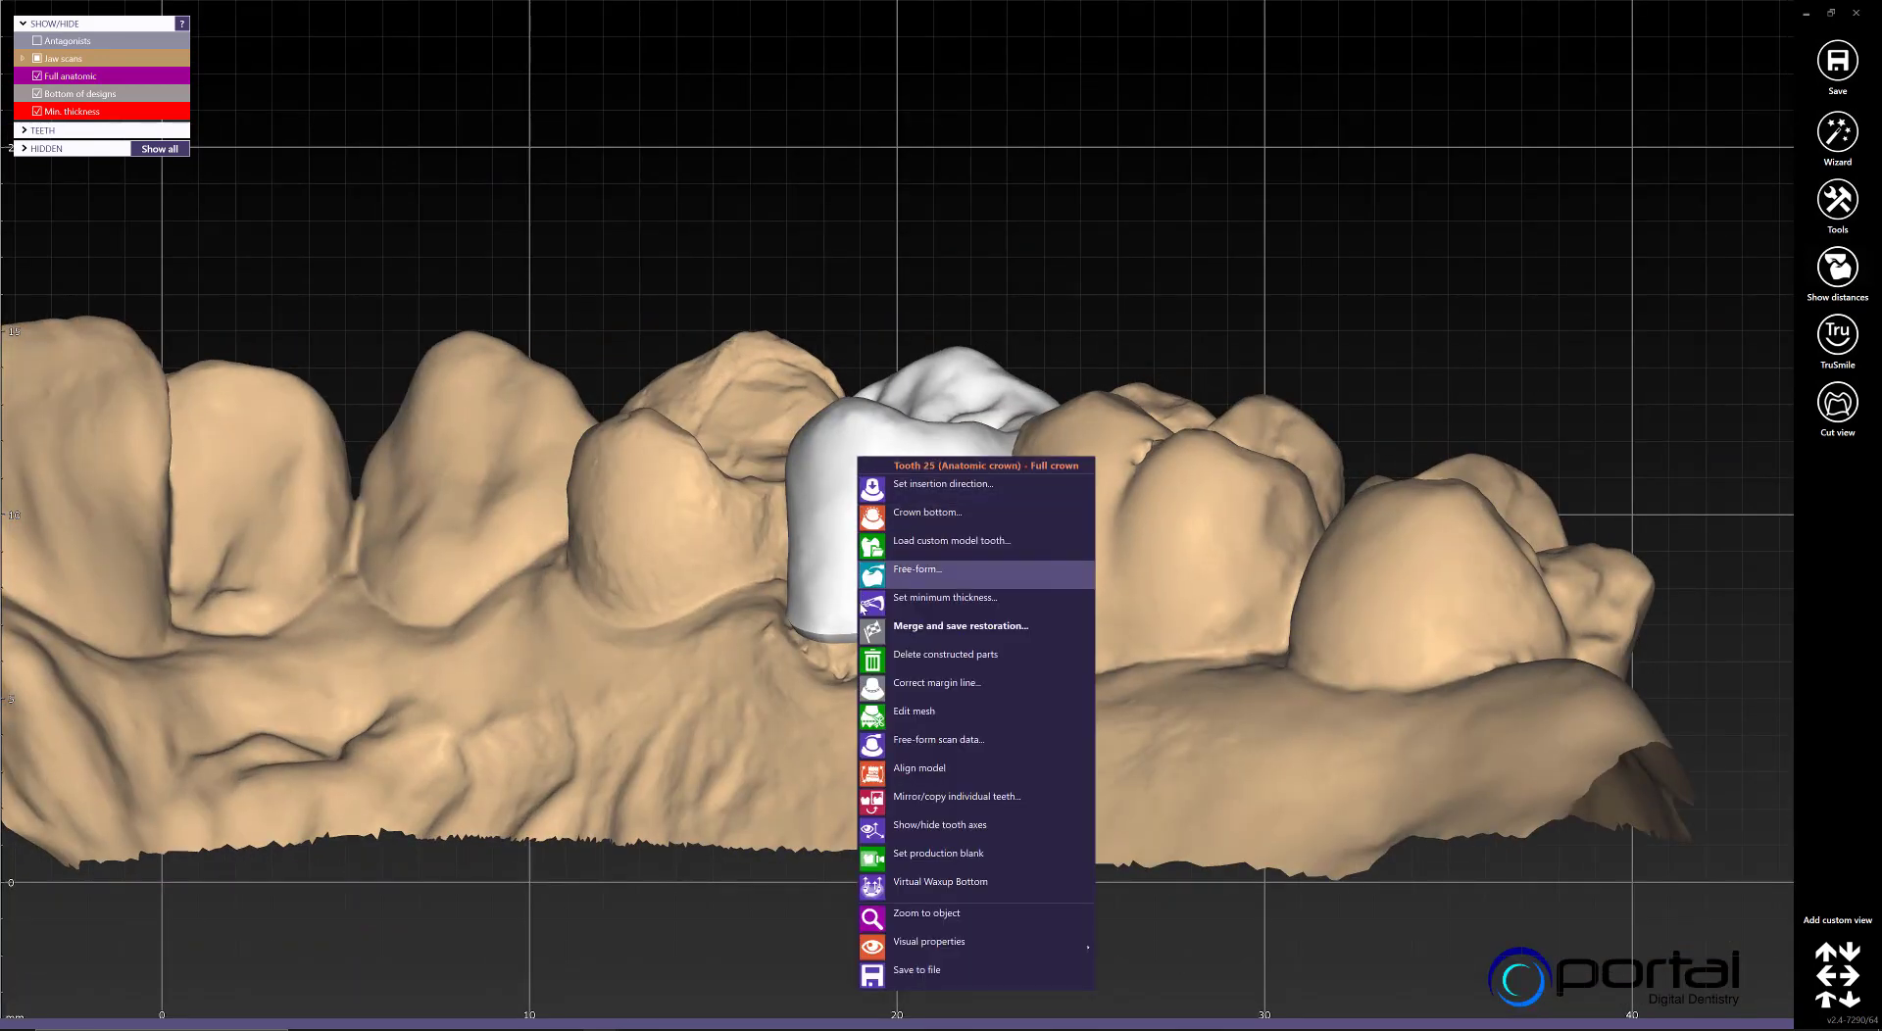
click(826, 471)
right_click(823, 493)
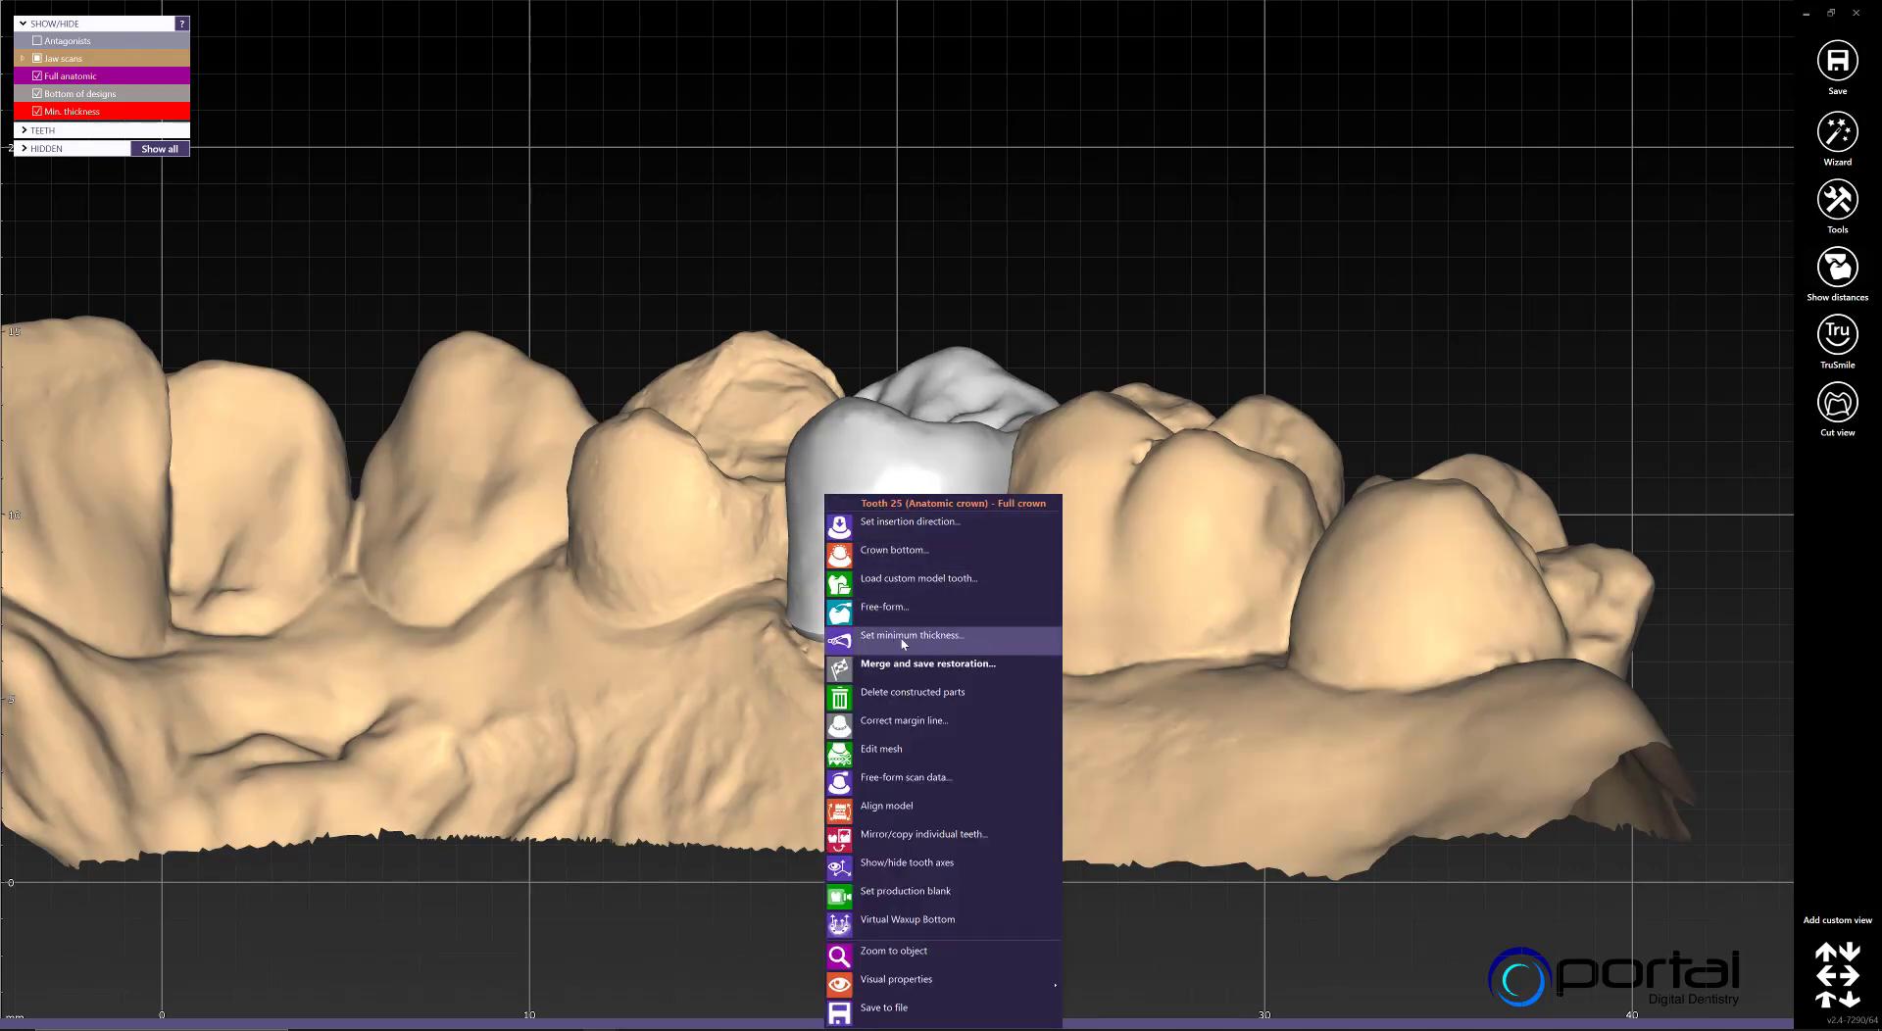
click(903, 638)
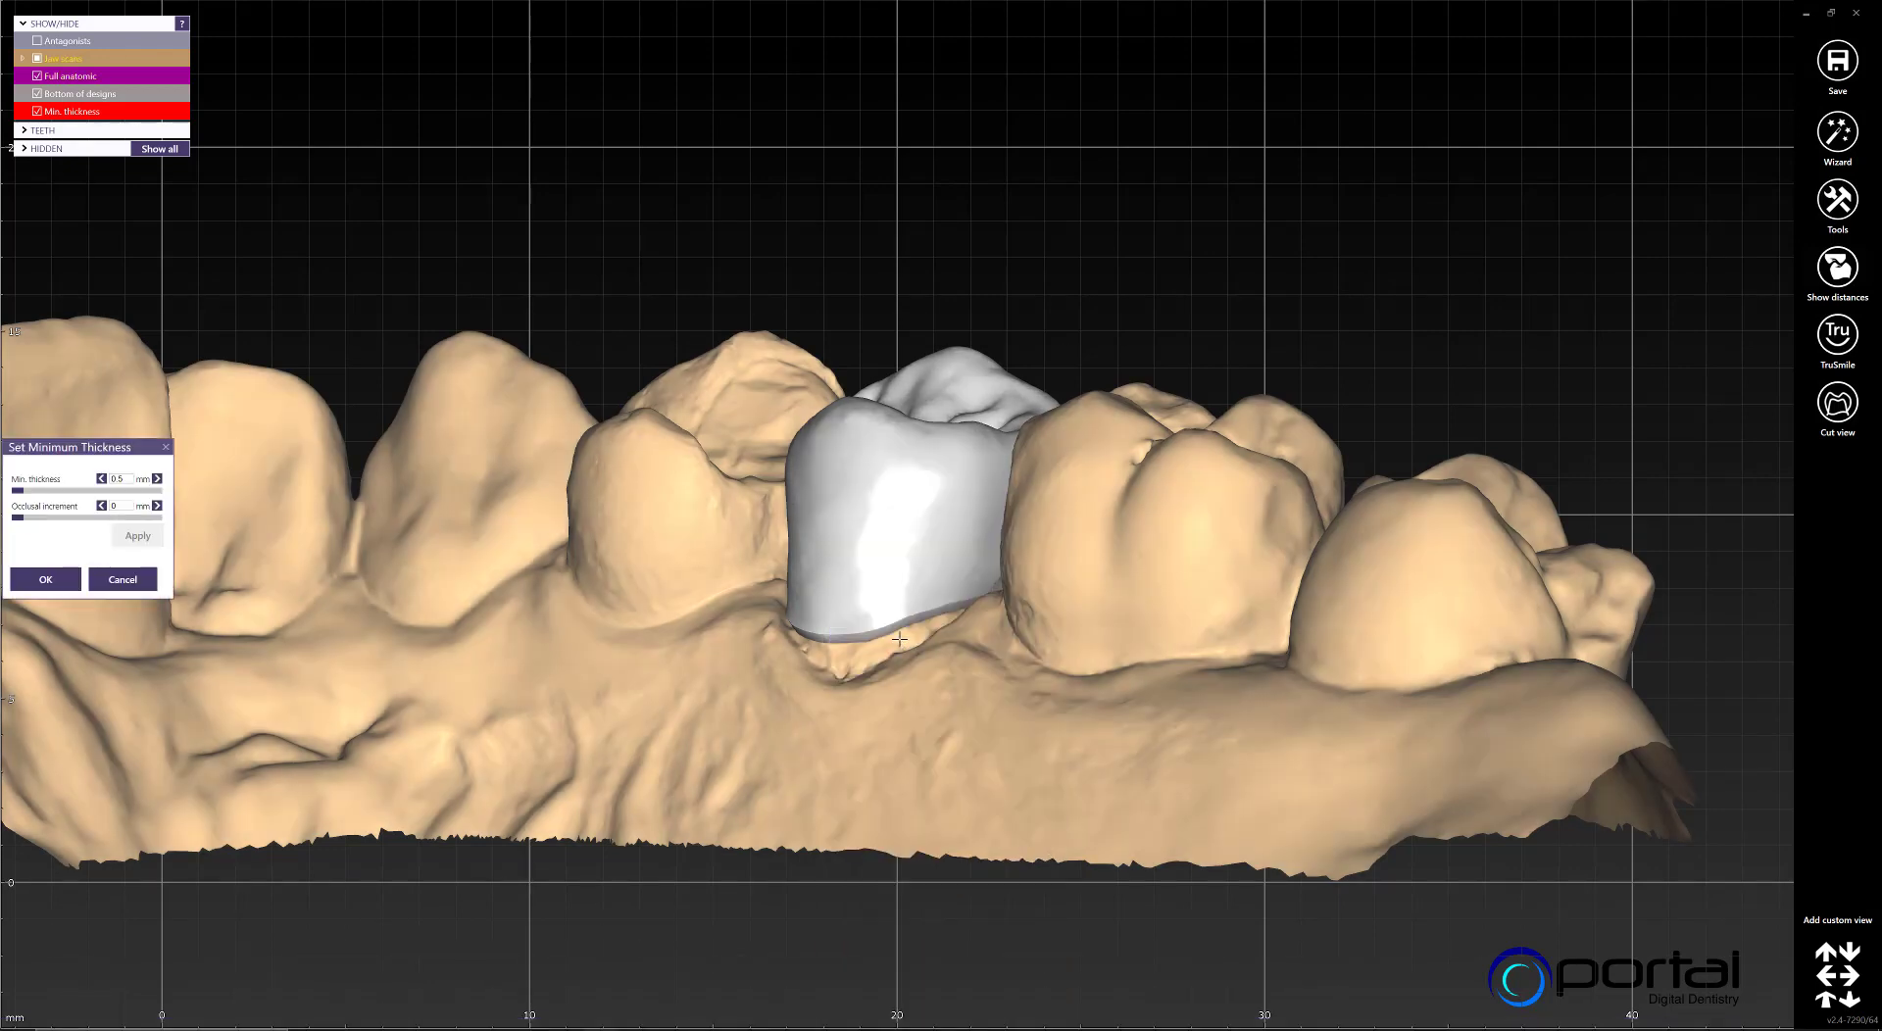
click(121, 479)
click(120, 479)
key(BackSpace)
text(5)
click(51, 585)
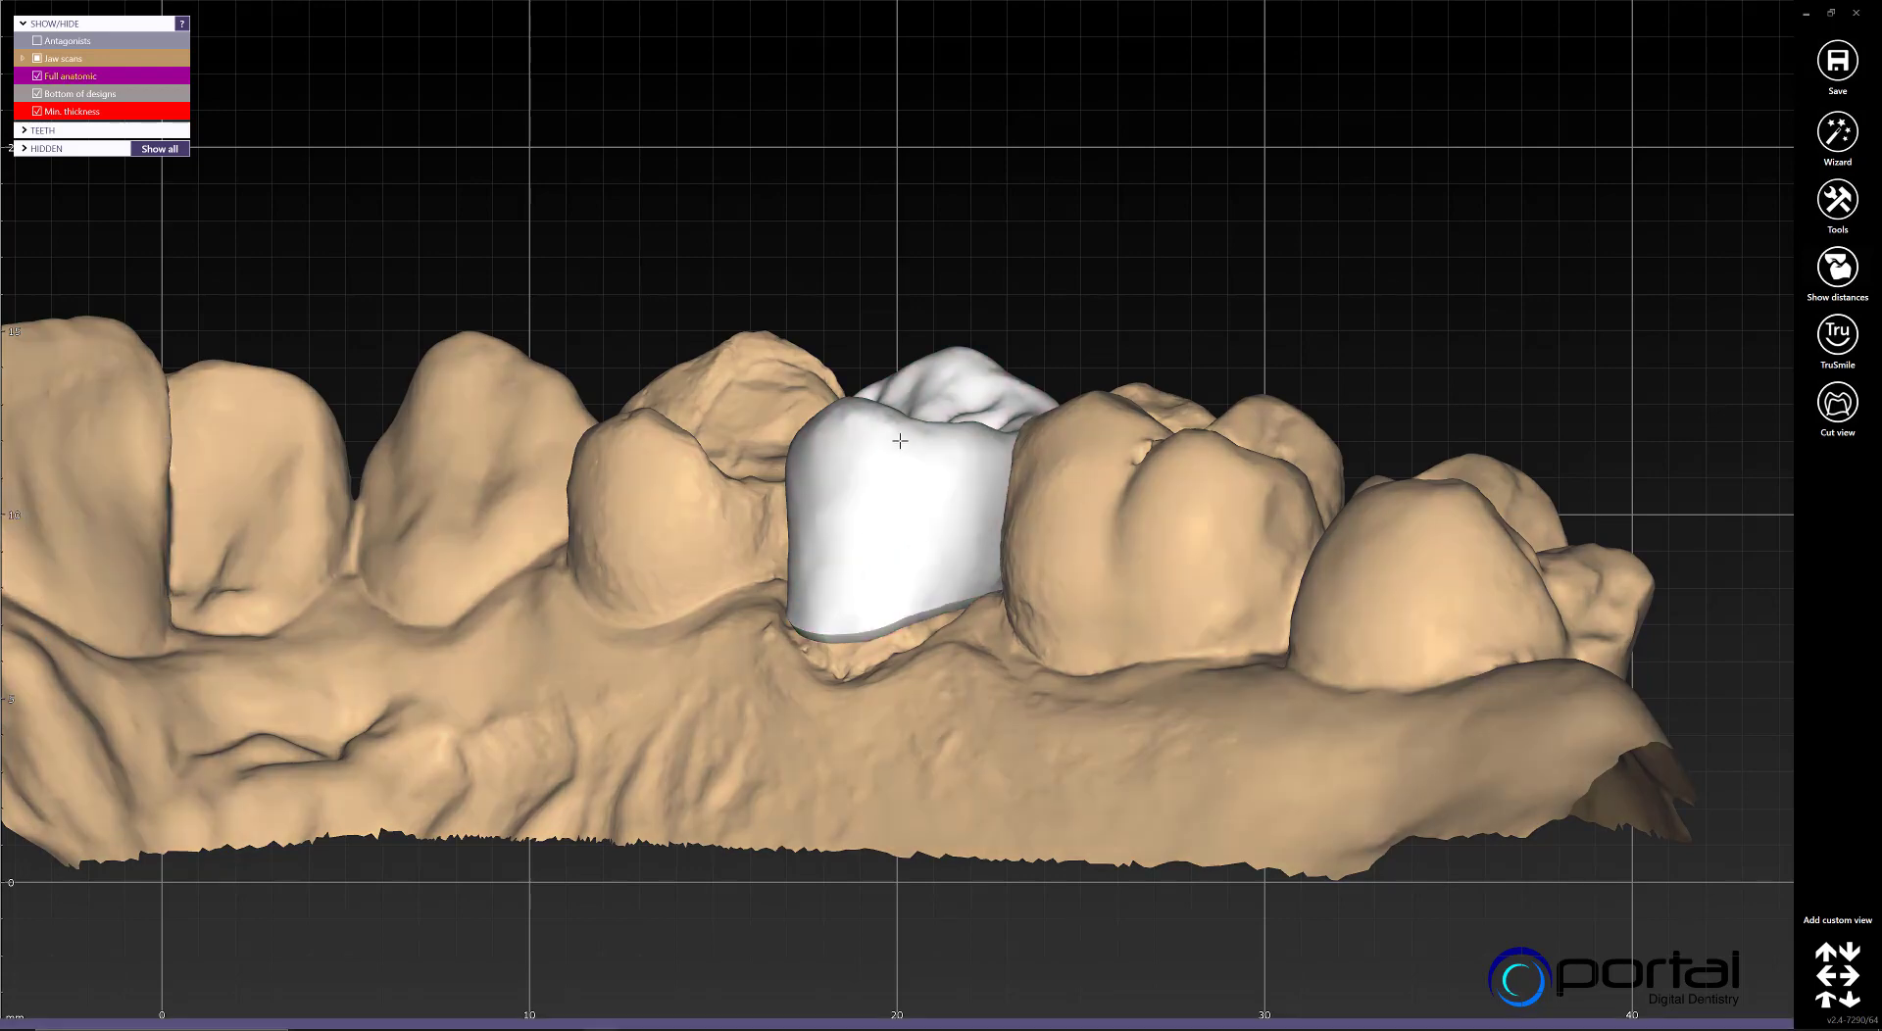
Return to the wizard to merge and save the crown, deleting the previously saved coping_cad.stl file
right_drag(899, 439, 971, 433)
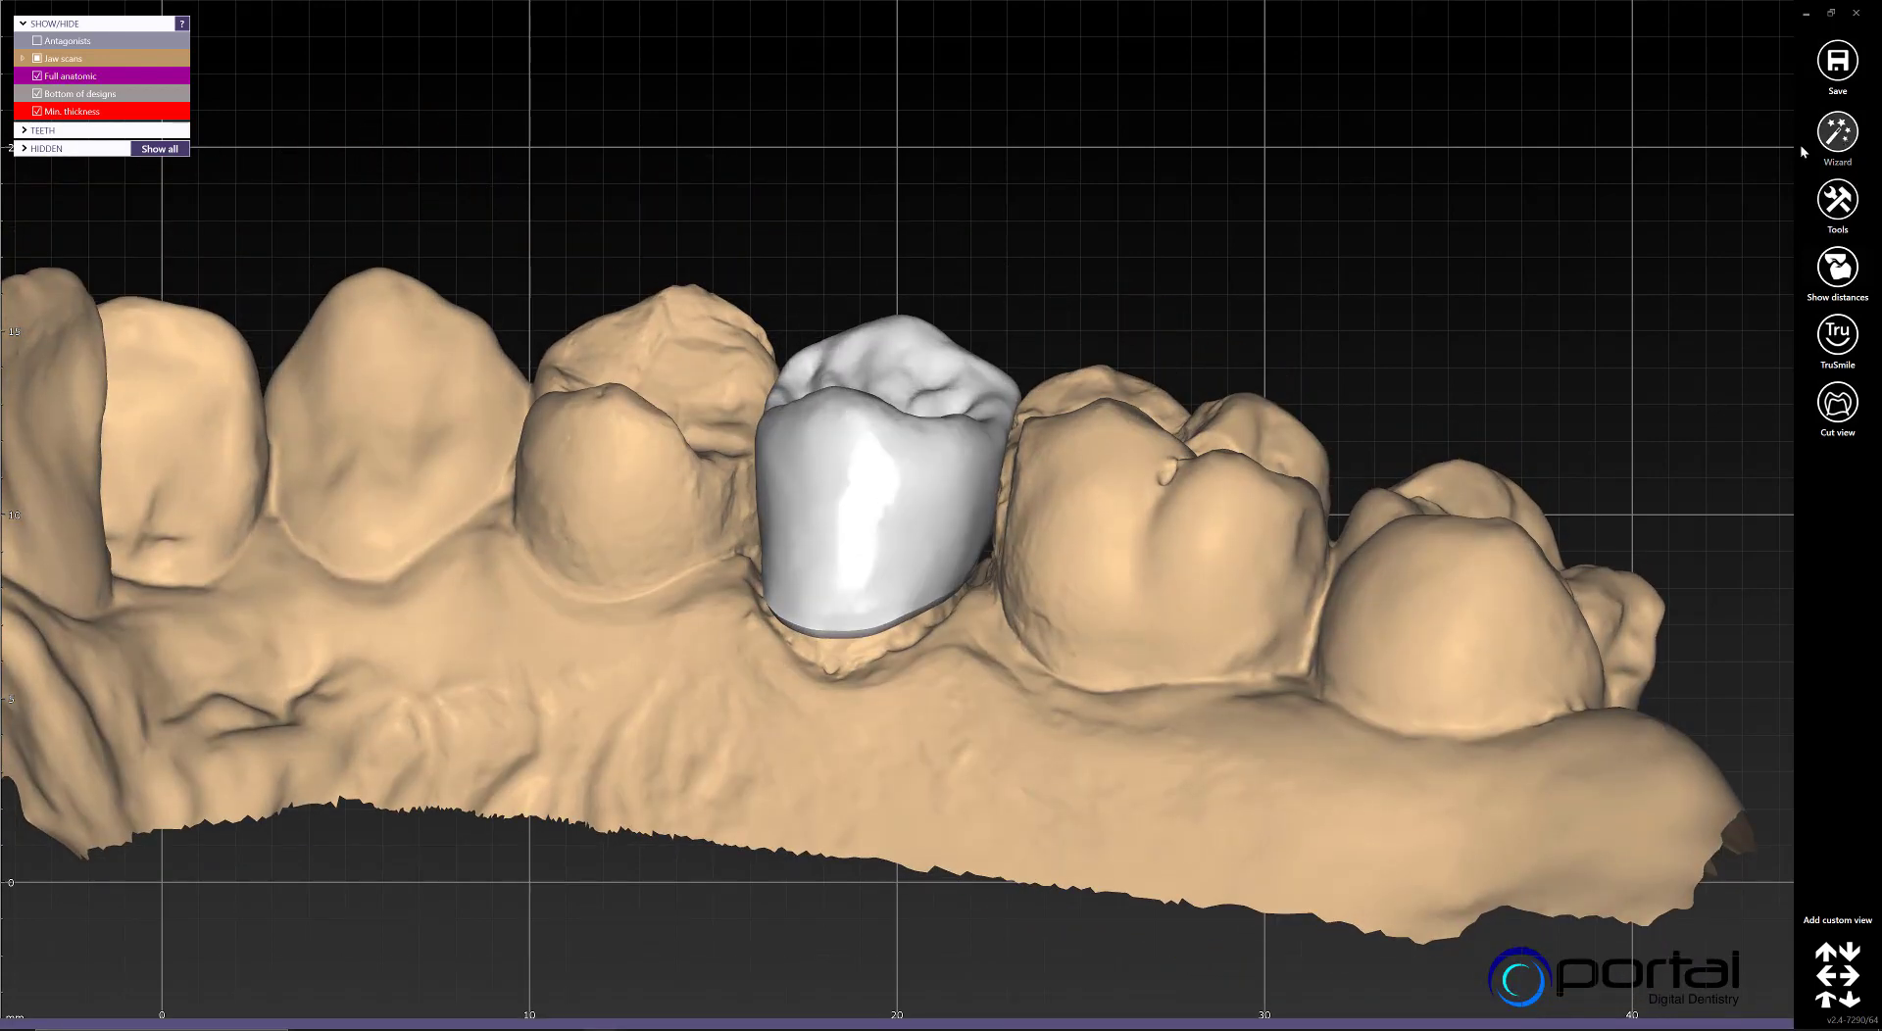
click(1836, 137)
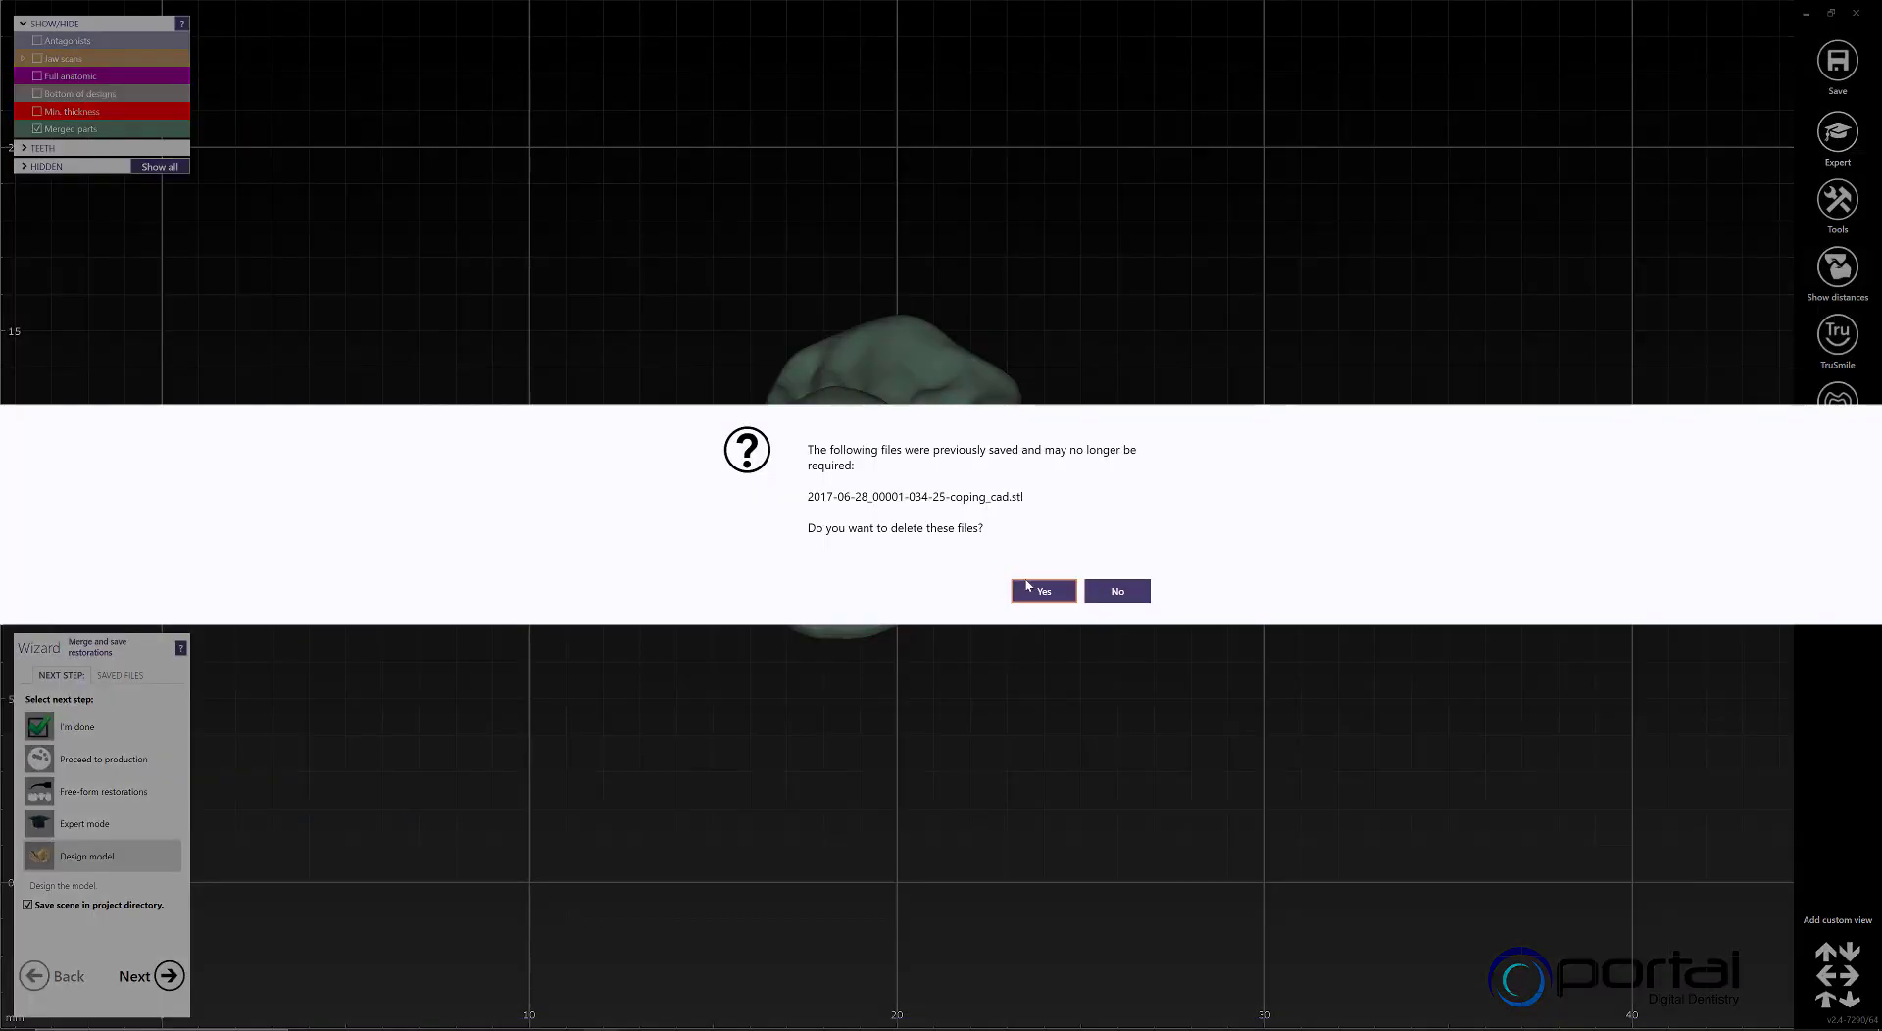
click(1040, 591)
right_drag(1028, 587, 873, 550)
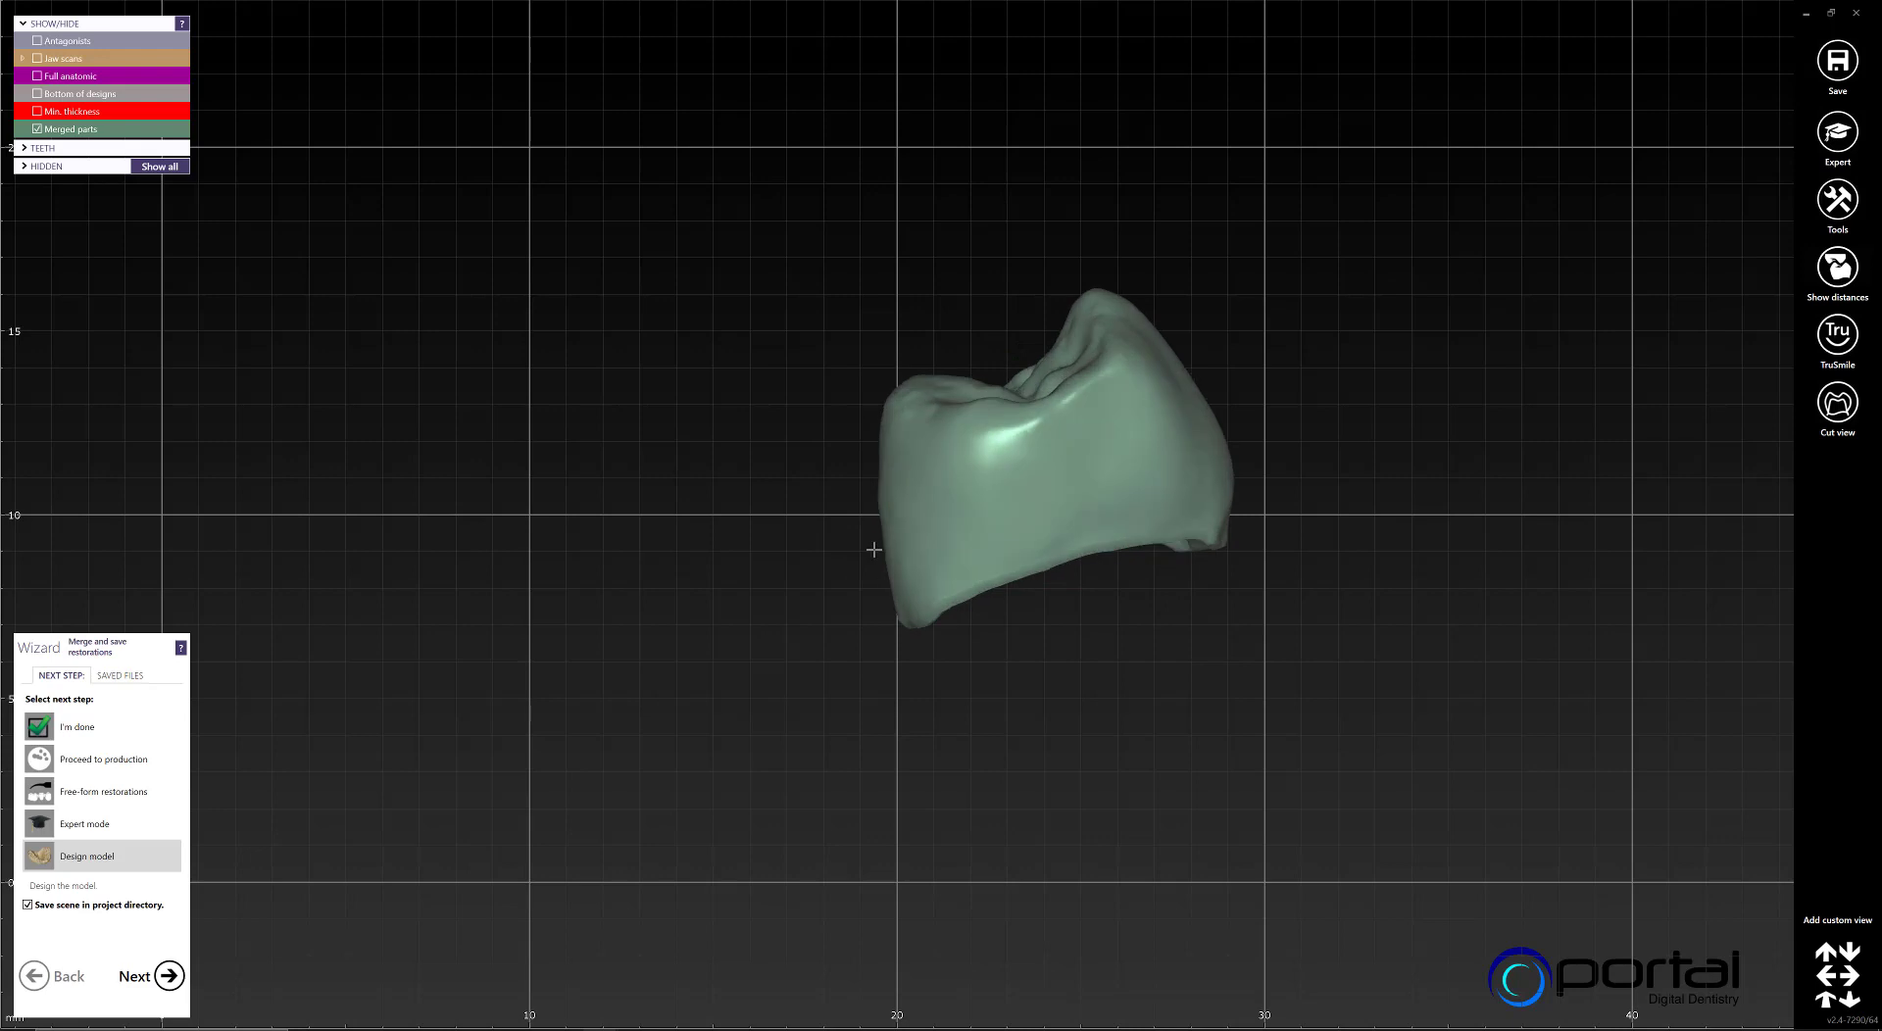